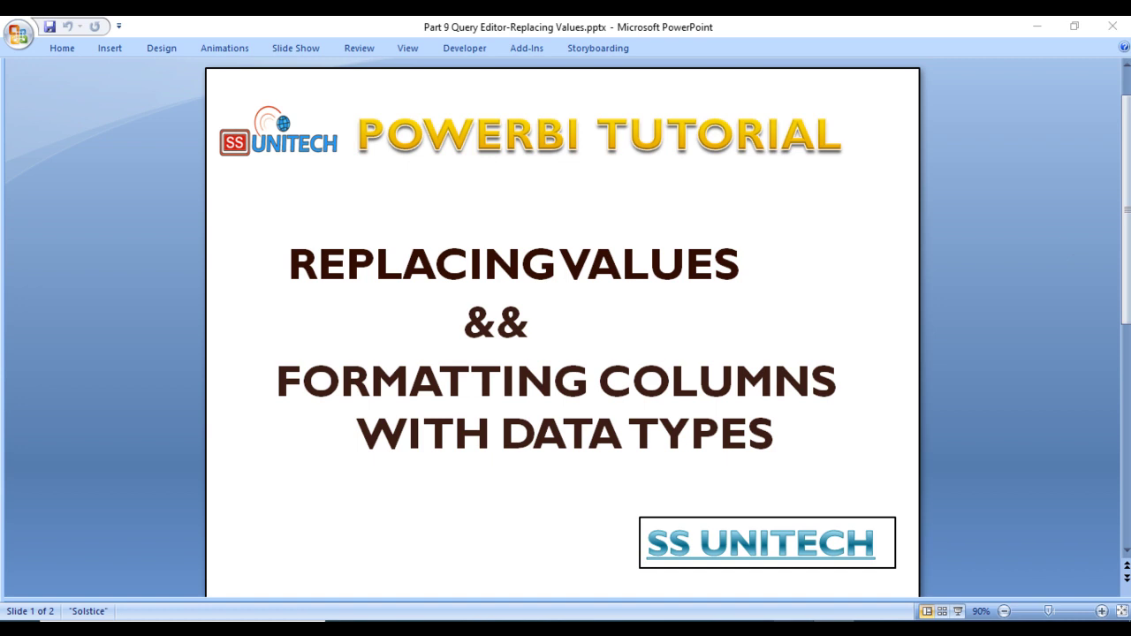
In Power Query Editor, select the 'Aus' value in row 5 of Country_Sales' COUNTRY_NAME column.
mouse_move(778, 622)
left_click(806, 574)
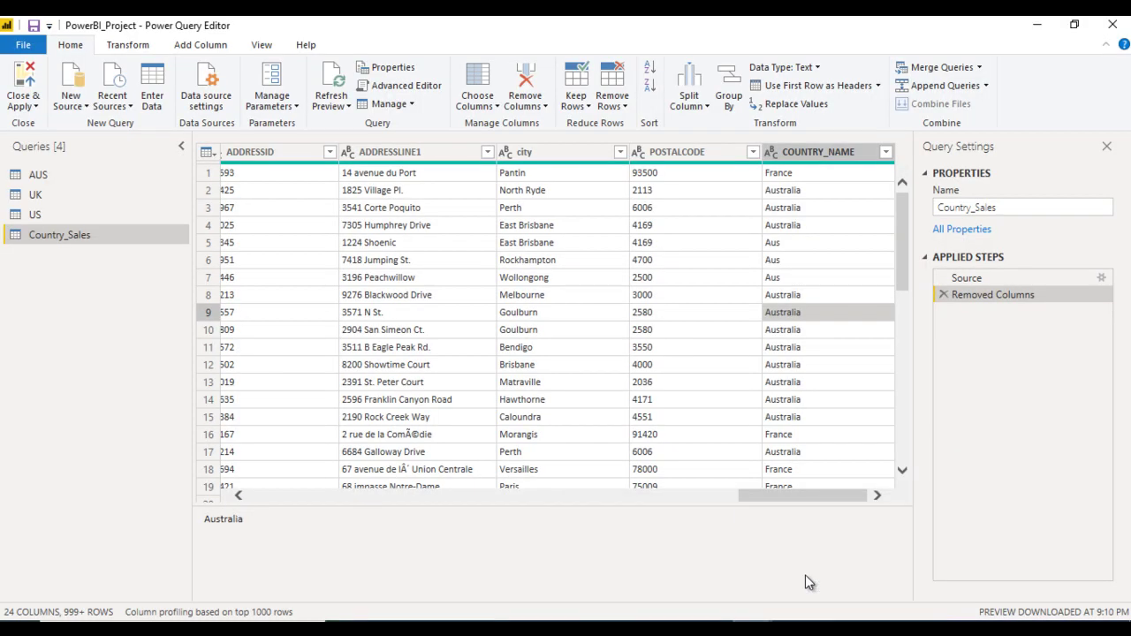
left_click(406, 309)
key("Up")
key("Up")
key("Up")
key("Up")
key("ctrl+space")
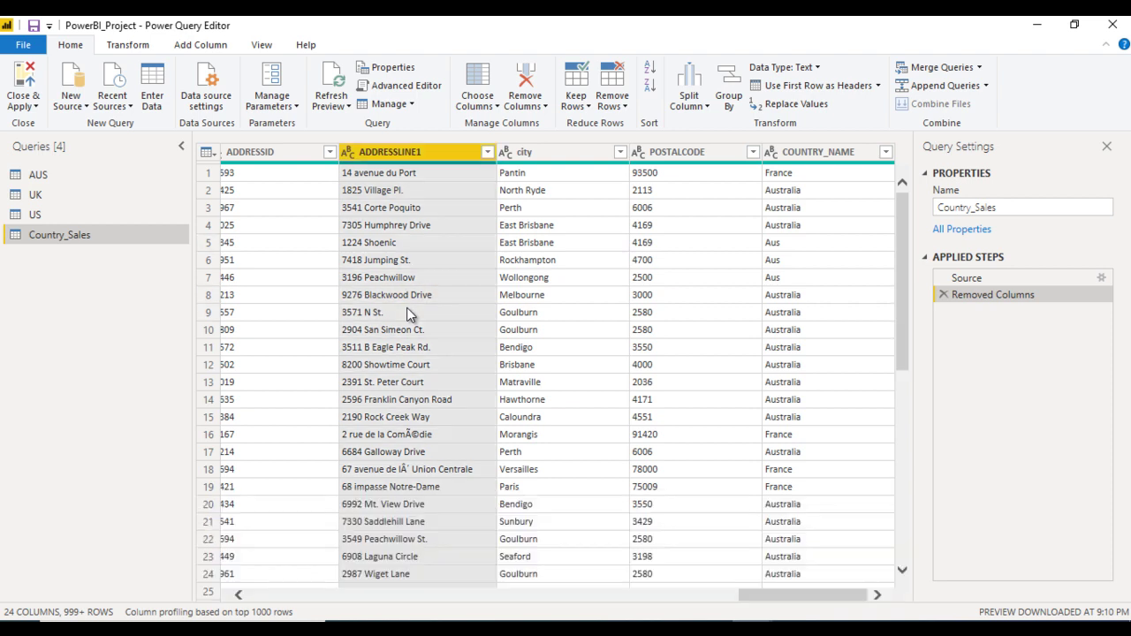
key("Right")
key("Right")
key("Right")
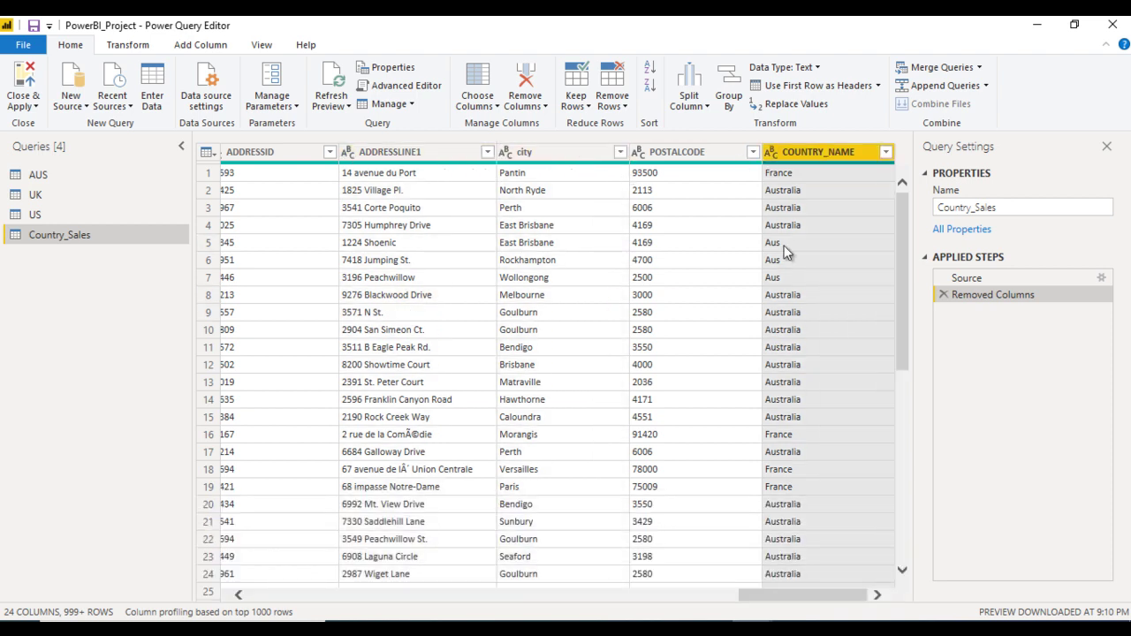
left_click(784, 247)
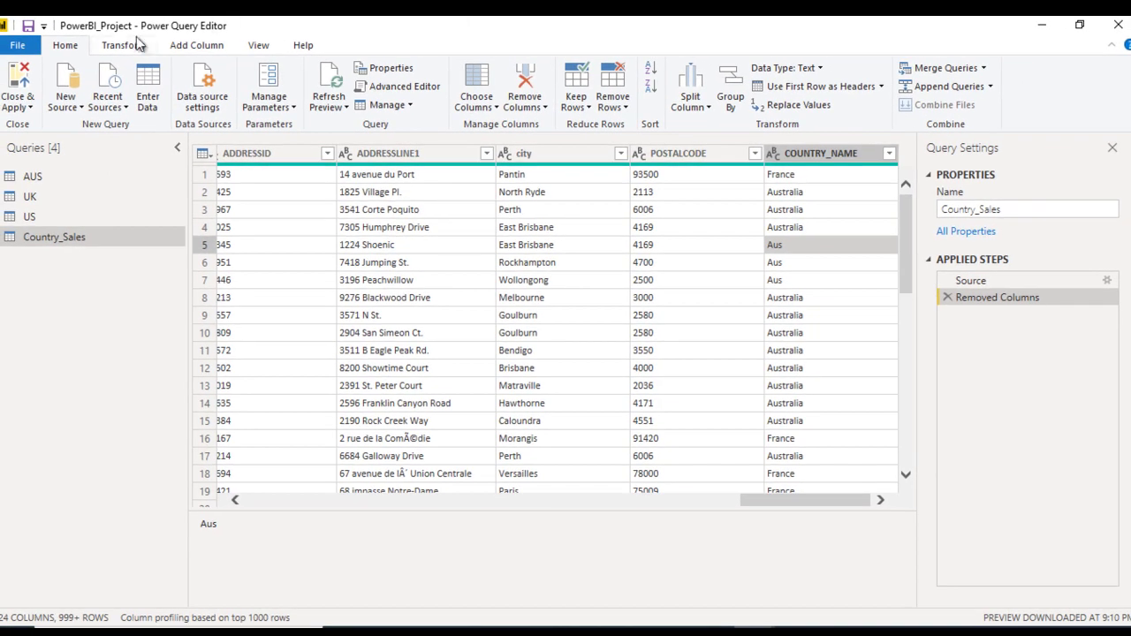
left_click(121, 46)
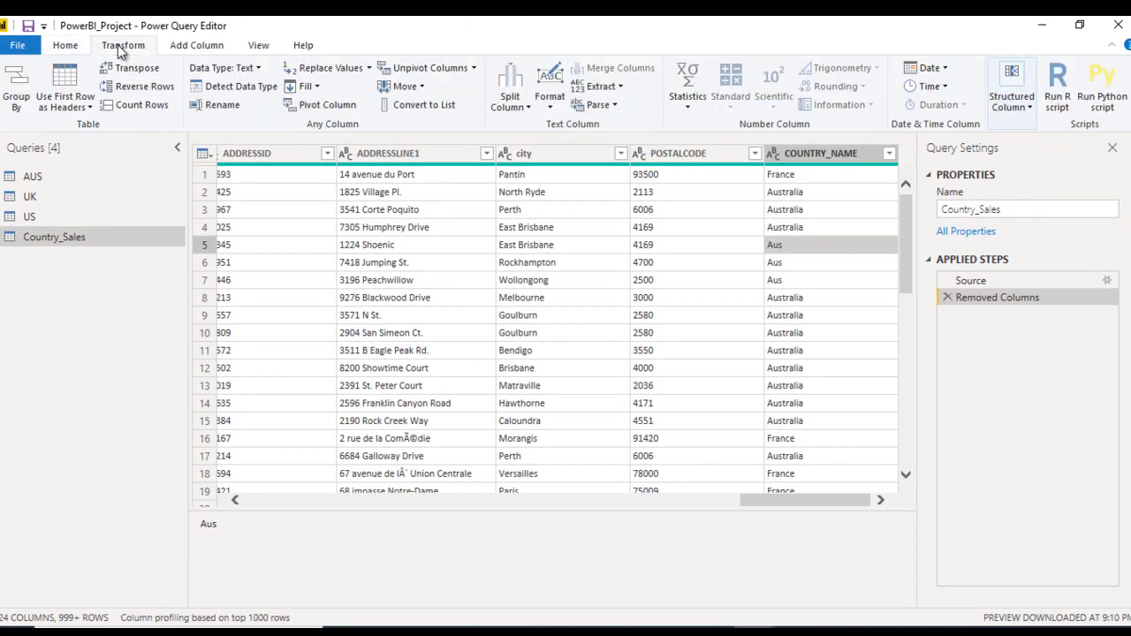
Replace 'Aus' with 'Australia' in COUNTRY_NAME using Replace Values.
left_click(334, 72)
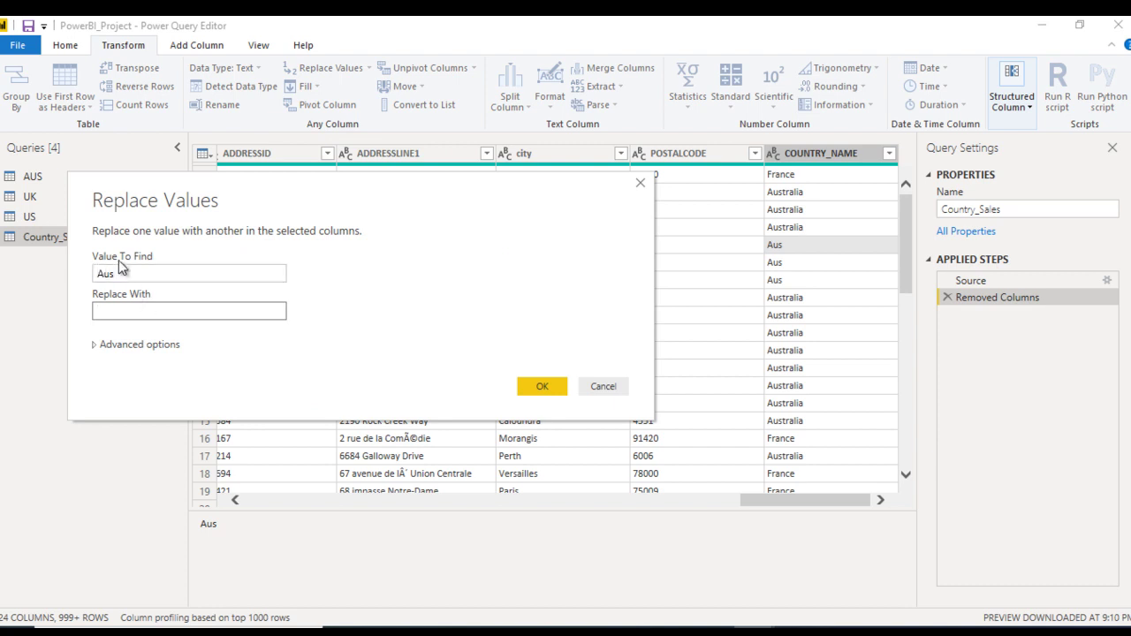
left_click(128, 312)
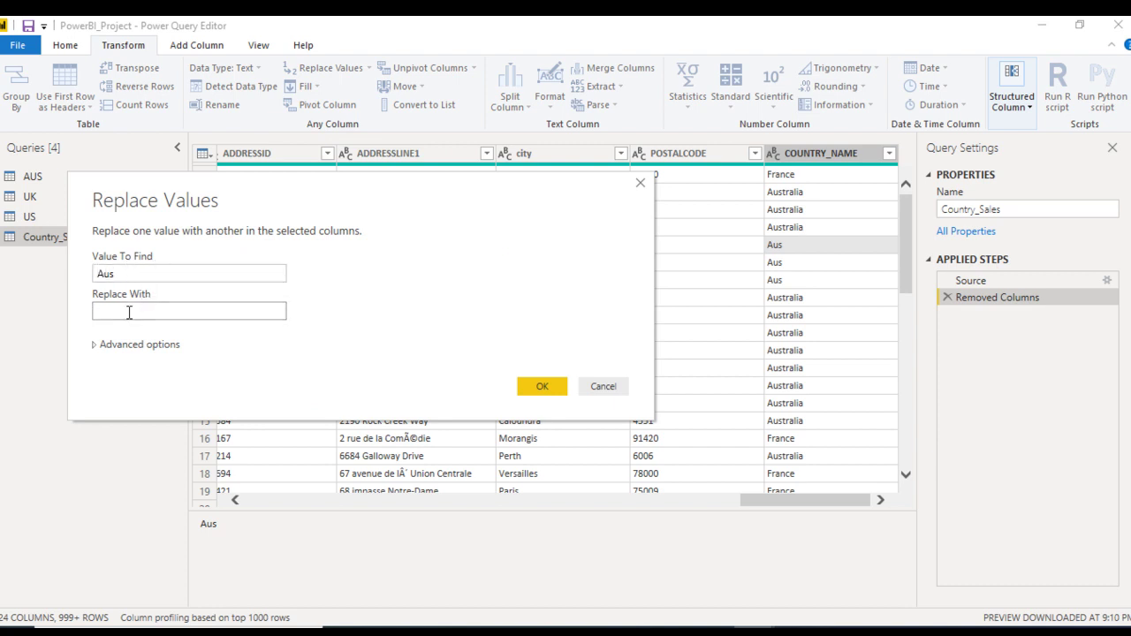
type("Au")
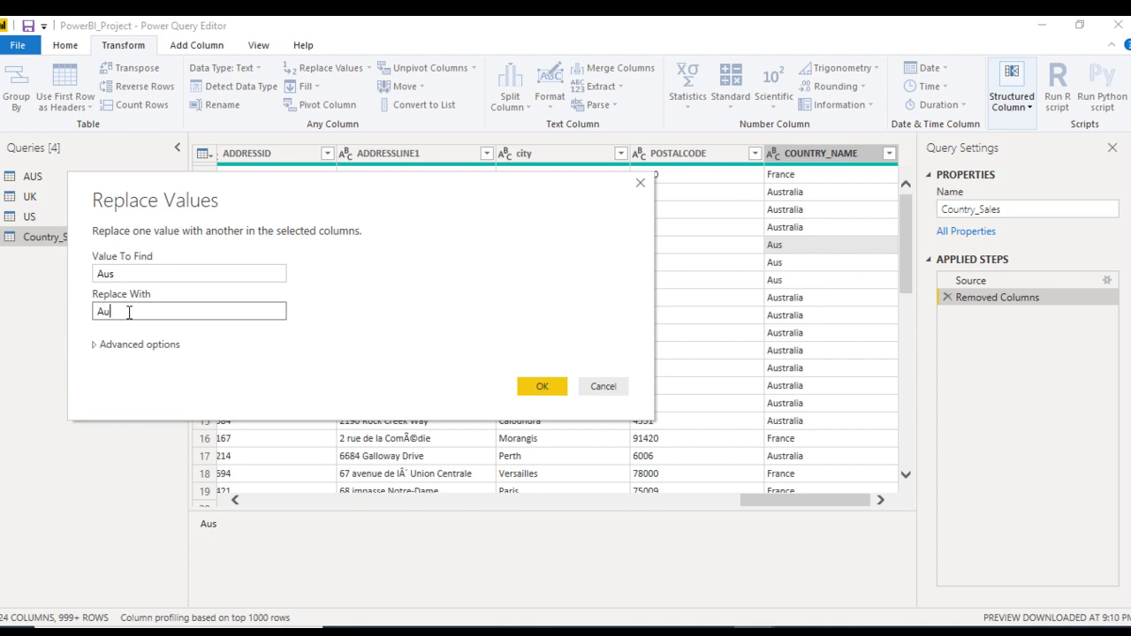
type("stralia")
left_click(539, 389)
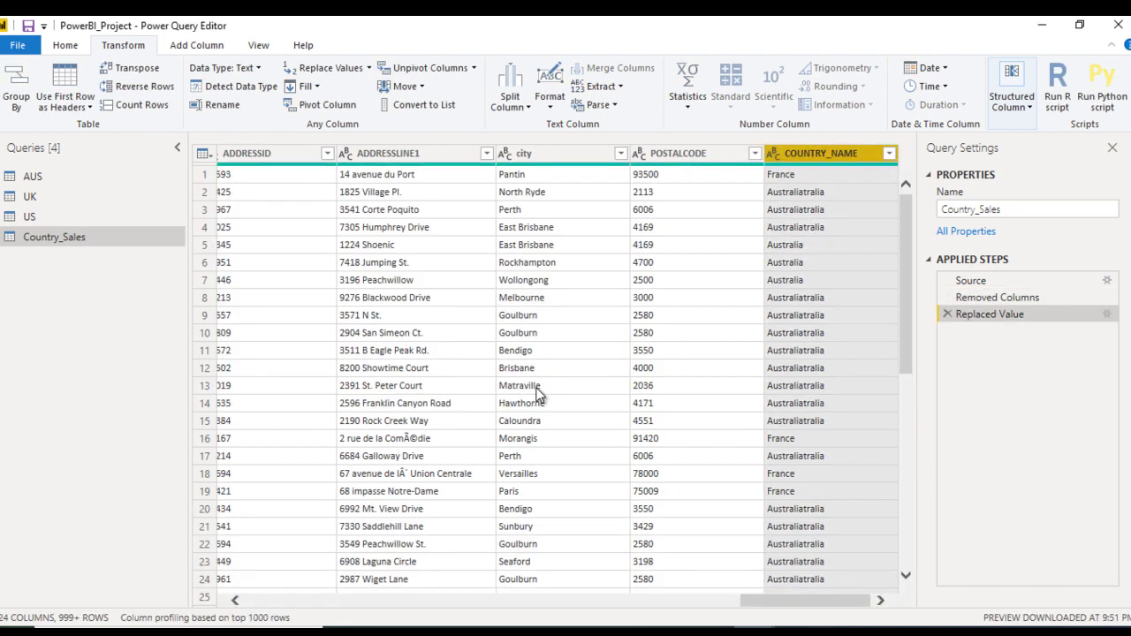
Check the mangled 'Australiatralia' values, delete the faulty Replaced Value step, and reselect an Aus cell.
left_click(804, 246)
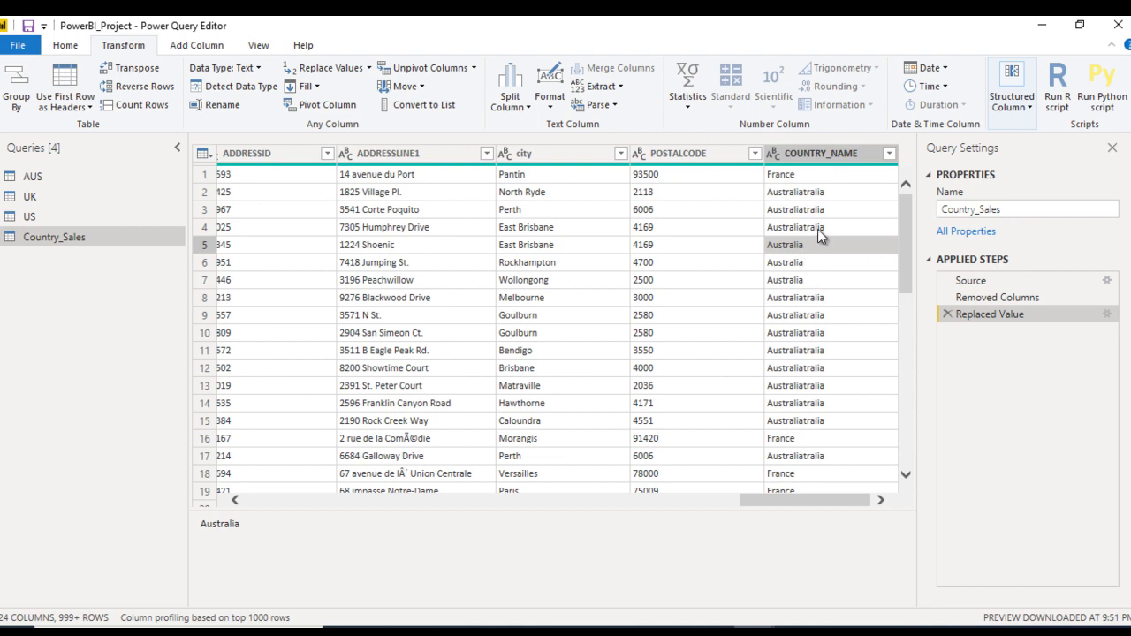
left_click(818, 228)
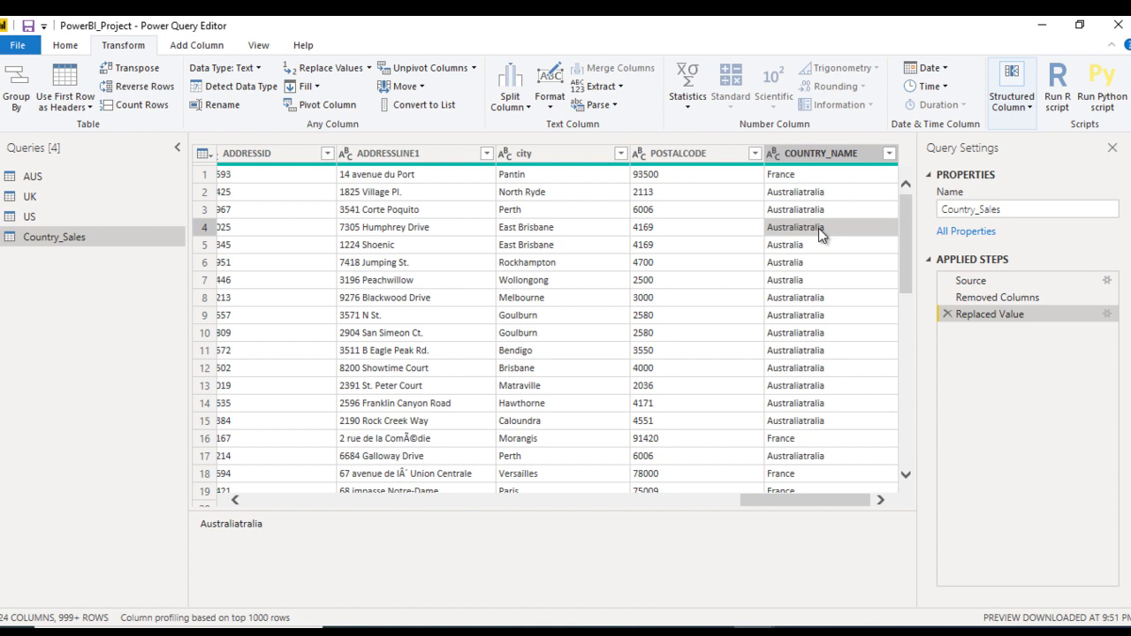
left_click(952, 316)
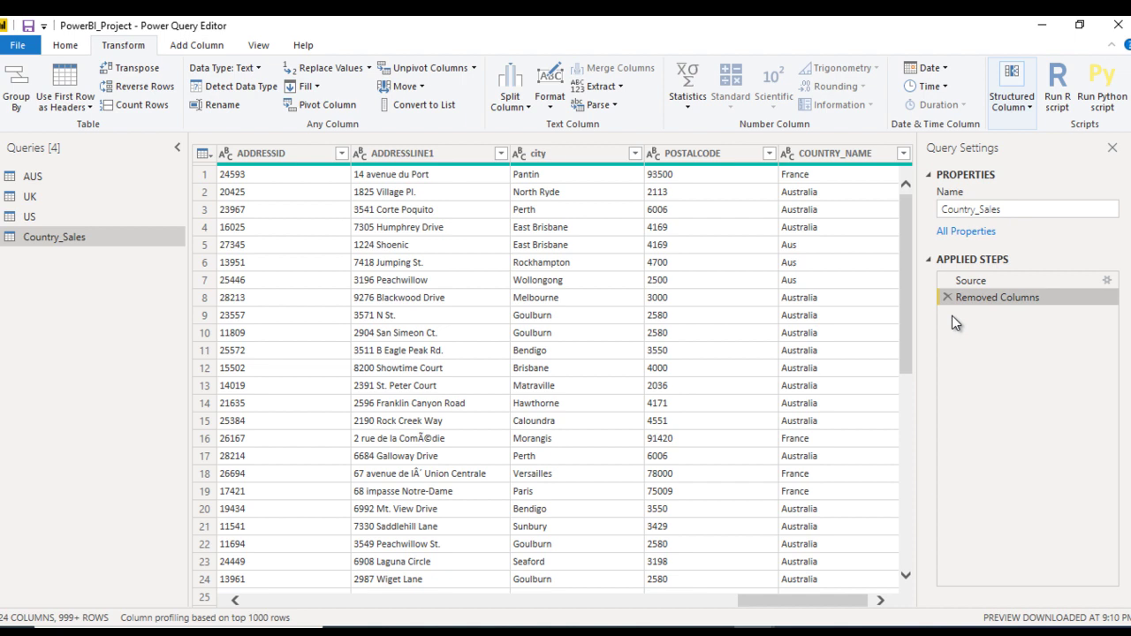
left_click(834, 246)
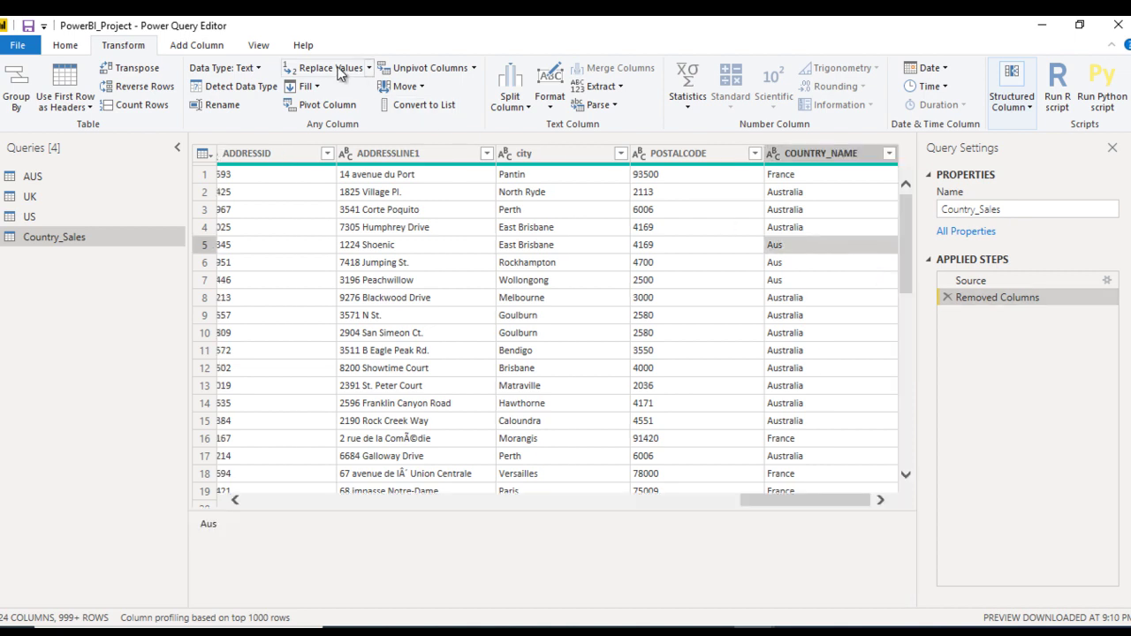
Replace 'Aus' with 'Australia' with Match entire cell contents on, then verify rows 6 and 9.
left_click(340, 71)
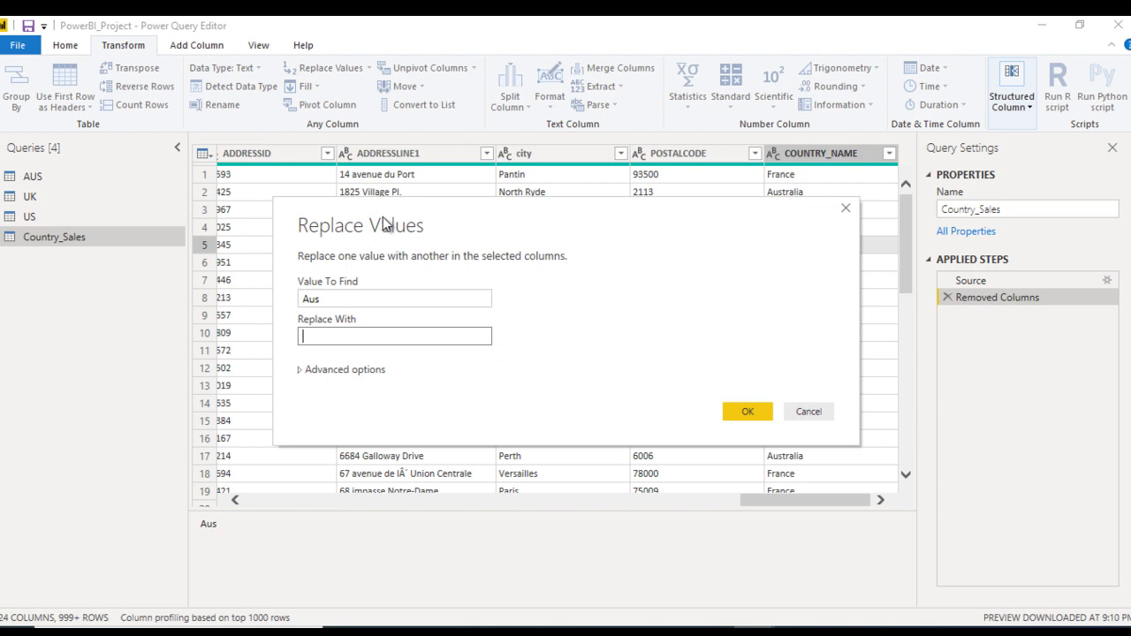
left_click_drag(385, 218, 236, 189)
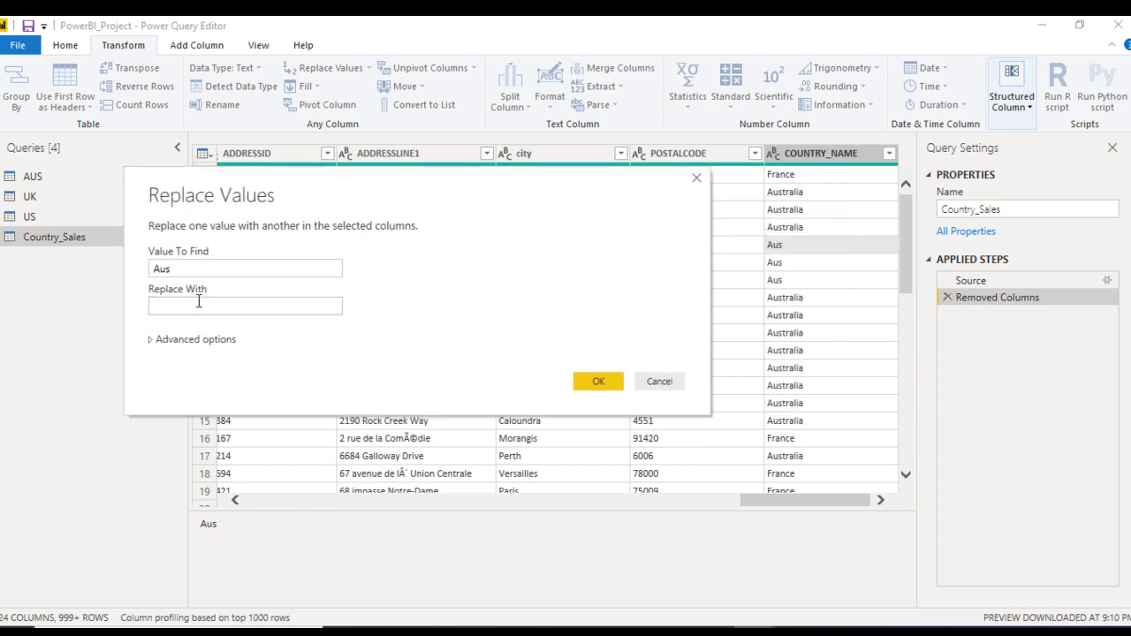
type("A")
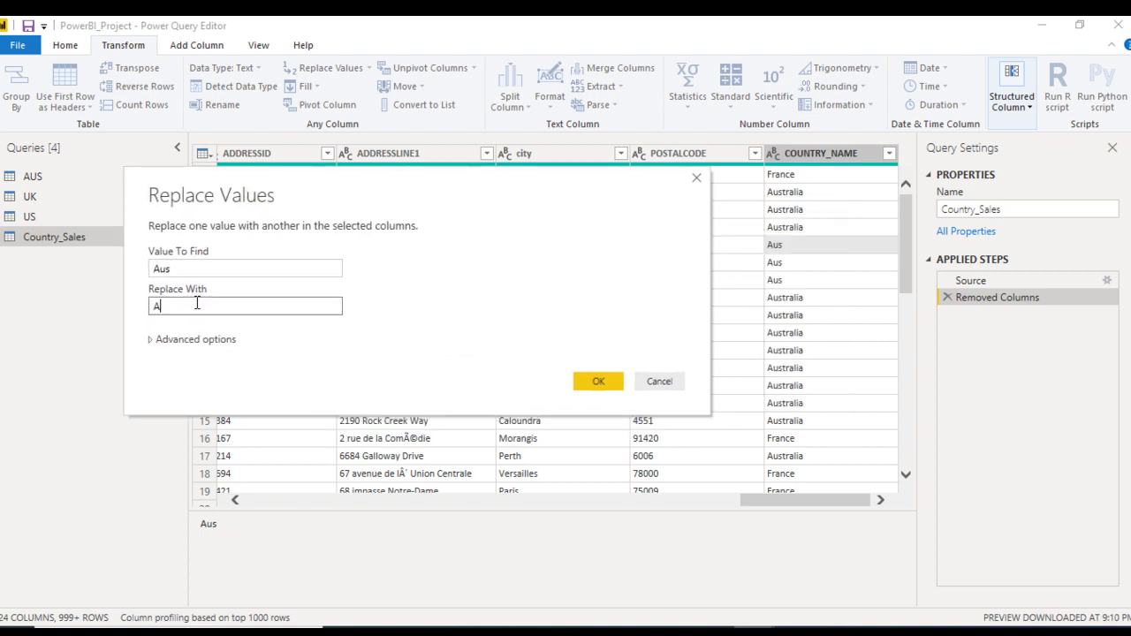
type("ustralia")
left_click(152, 347)
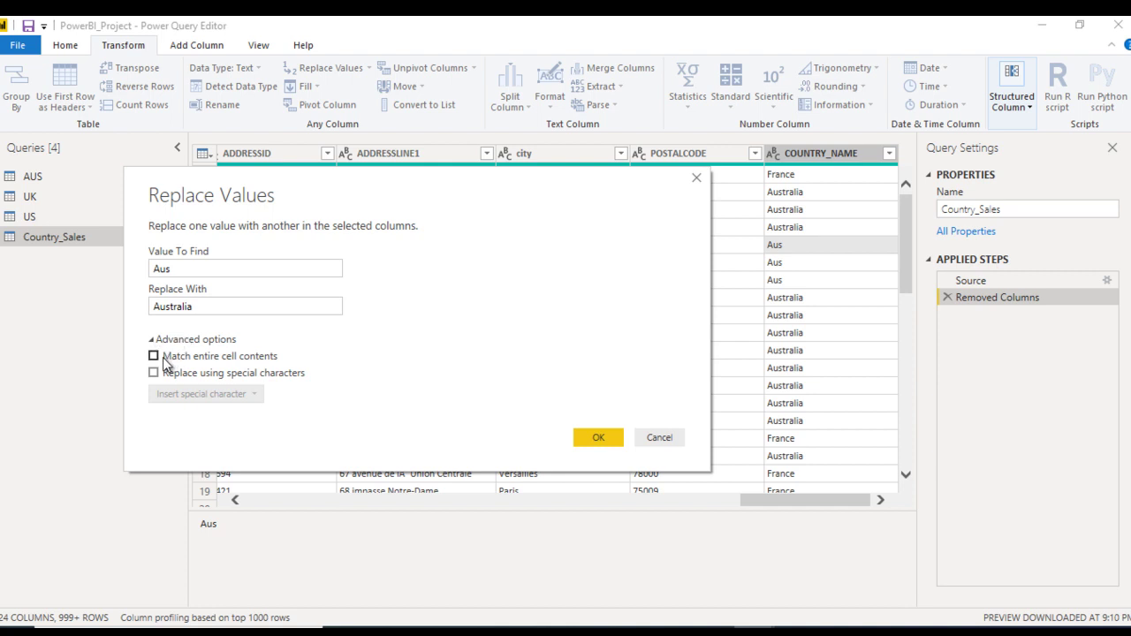
left_click(239, 357)
left_click(598, 438)
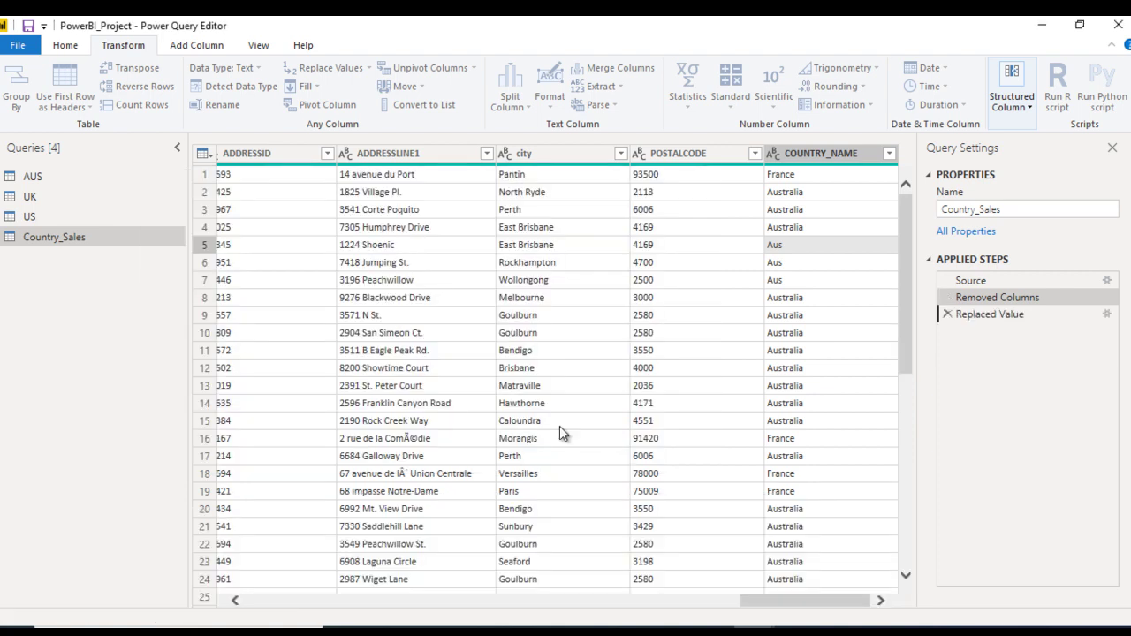
left_click(833, 316)
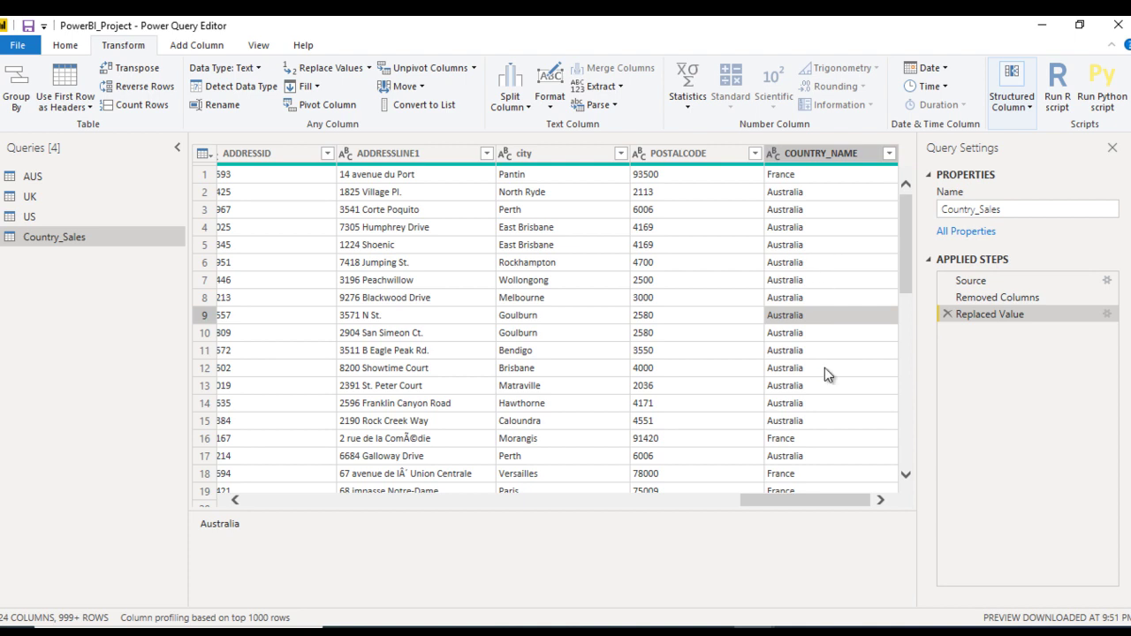
left_click(824, 265)
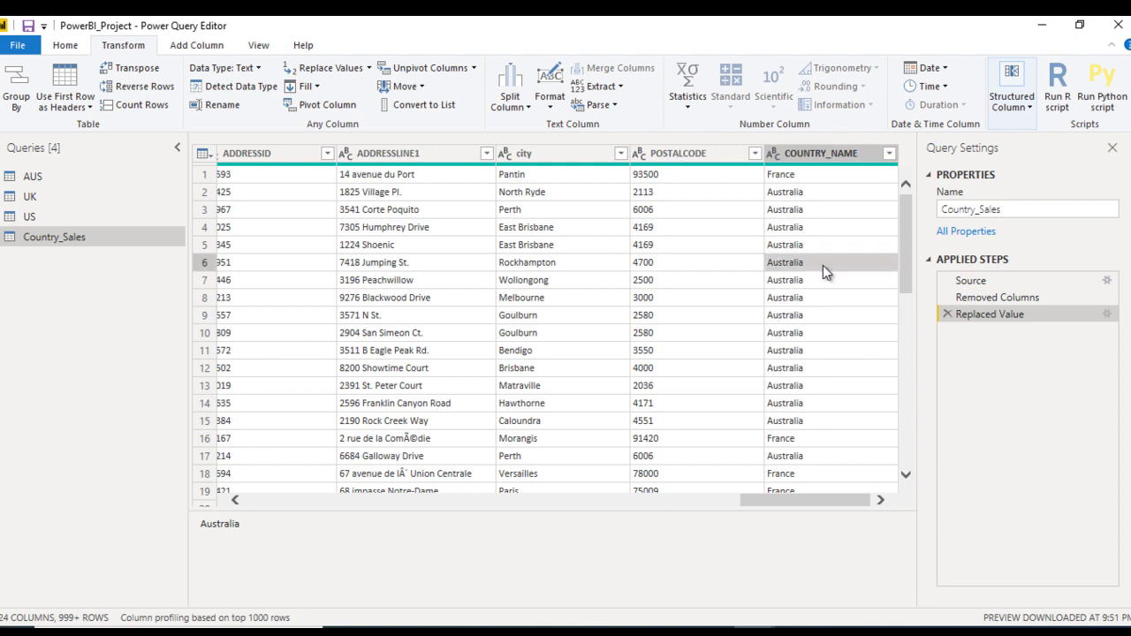
key("ctrl+Home")
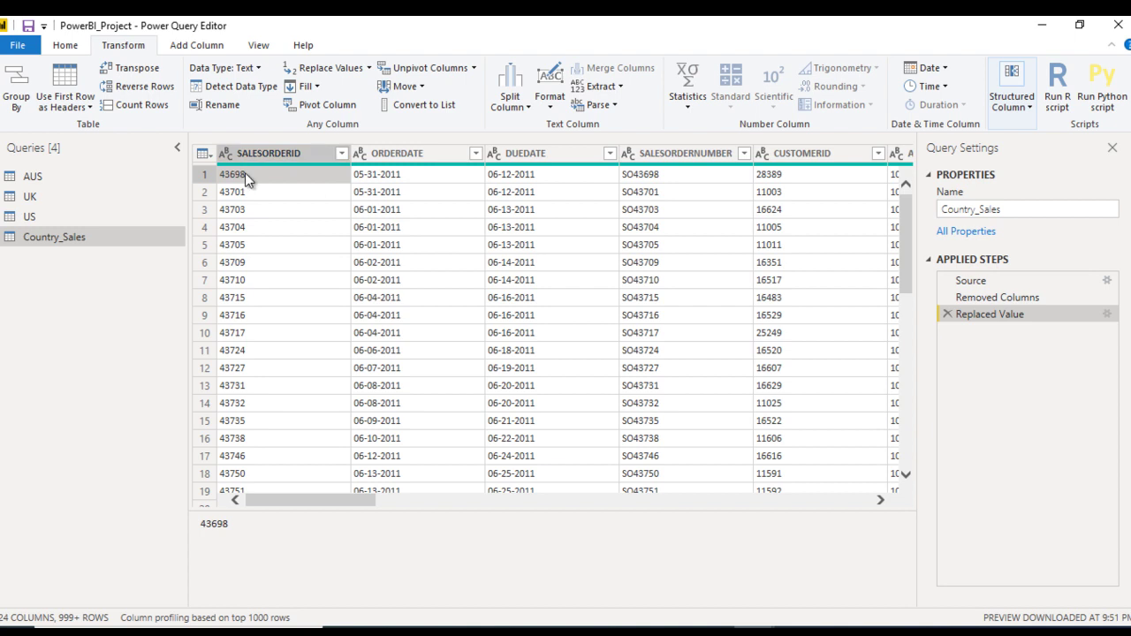
Change the SALESORDERID column's data type to Whole Number from its header type icon.
left_click(224, 155)
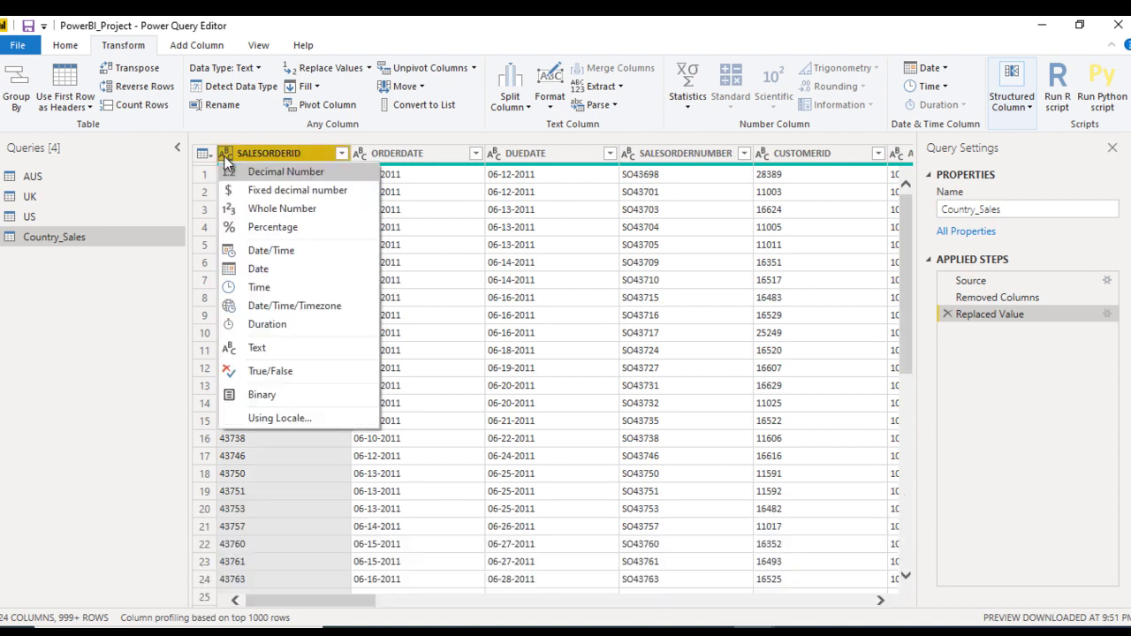
key("Escape")
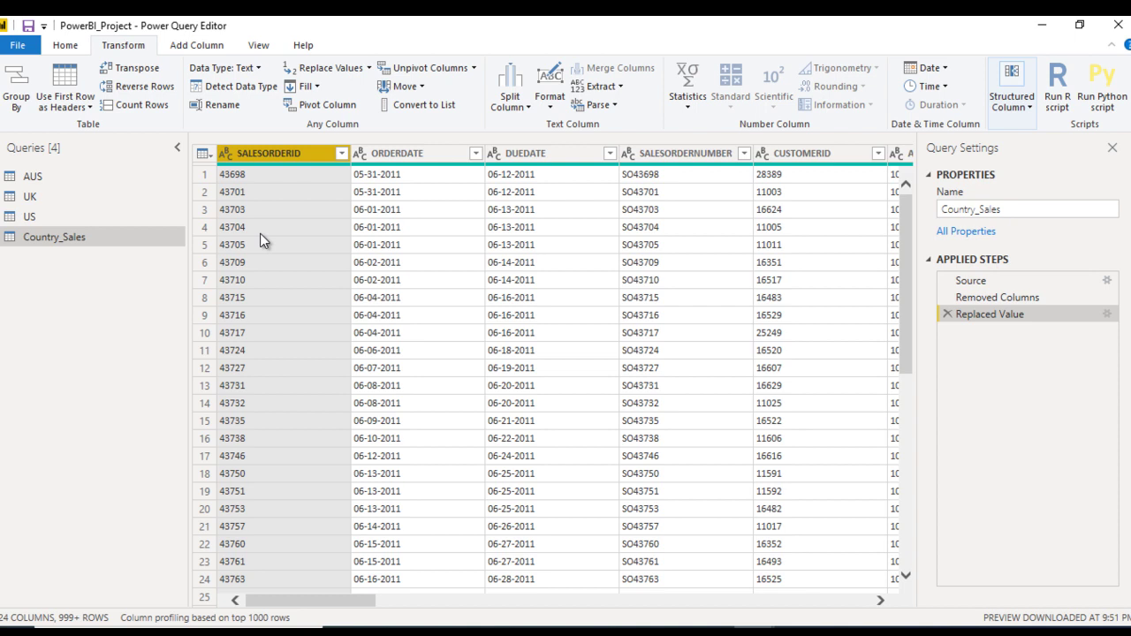
left_click(225, 154)
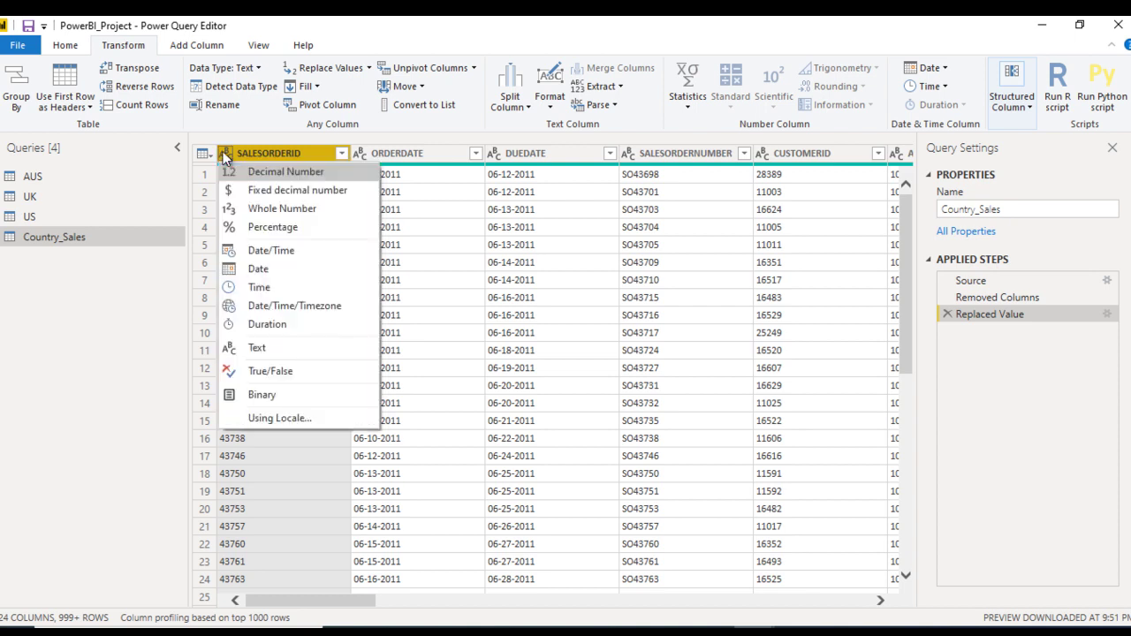
left_click(258, 212)
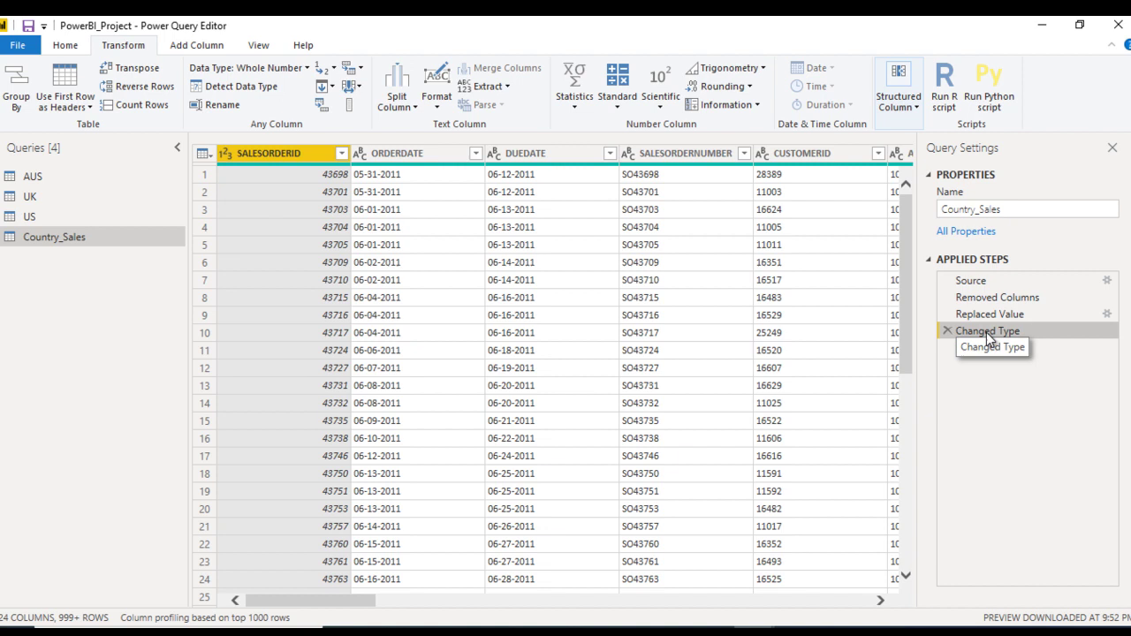
left_click_drag(987, 332, 964, 282)
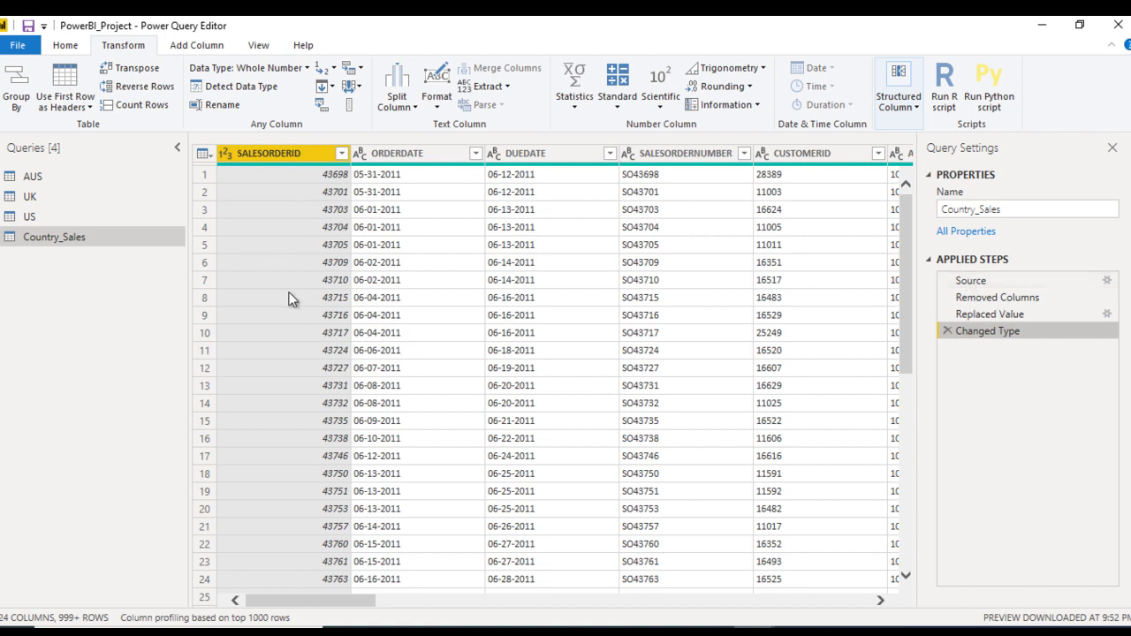
Delete the Changed Type step, then set SALESORDERID to Whole Number via the Data Type list.
left_click(948, 331)
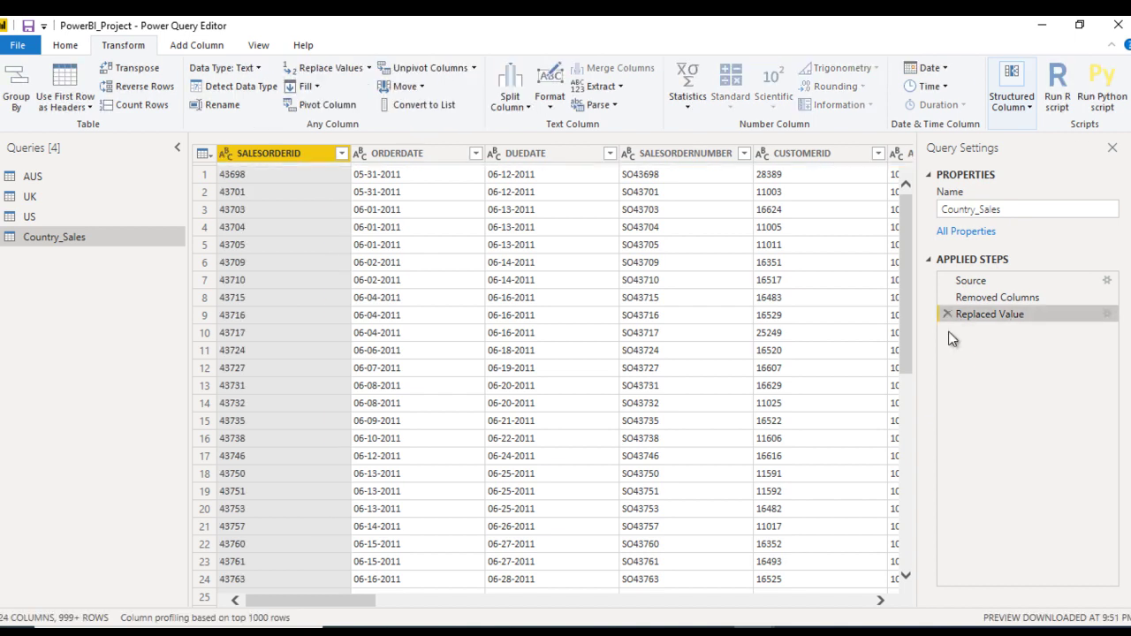
left_click(76, 49)
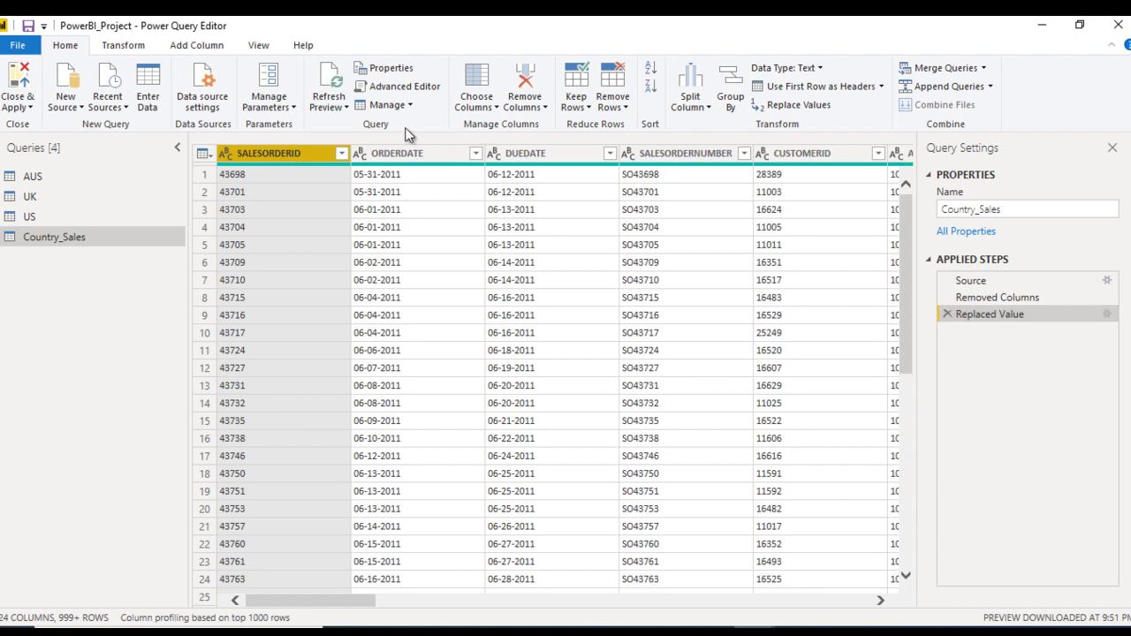
left_click(818, 69)
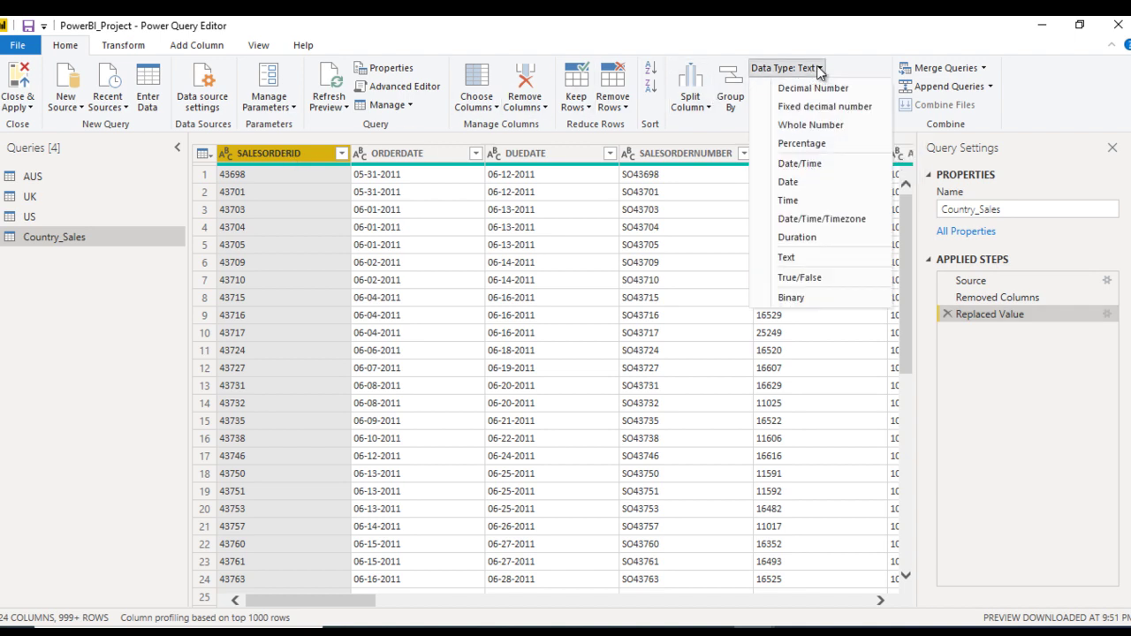
left_click(815, 125)
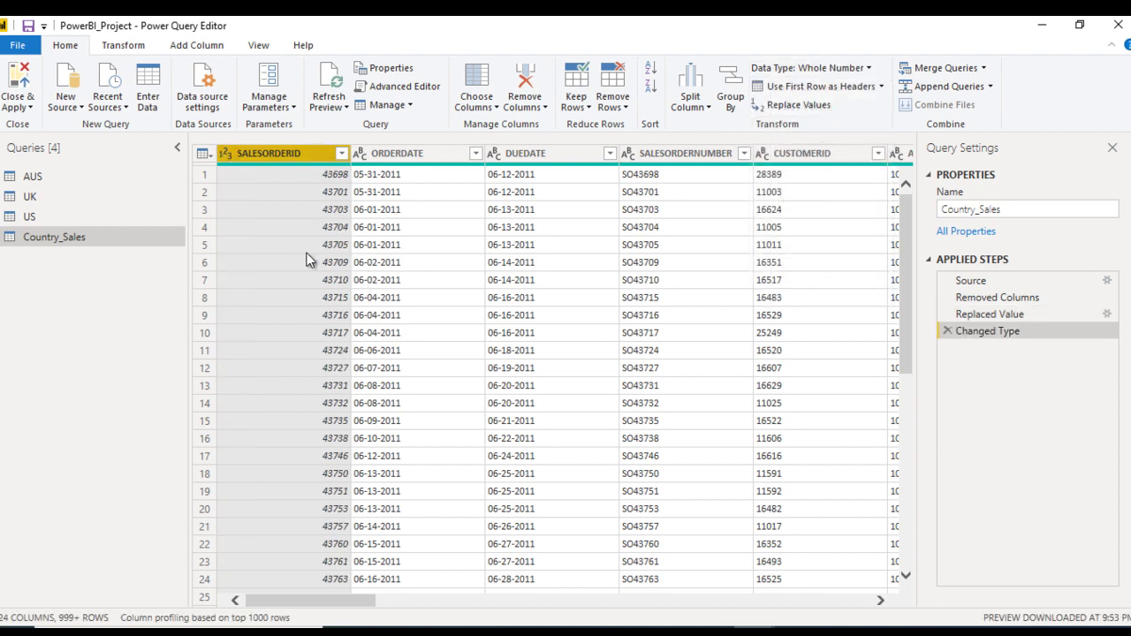
left_click(947, 332)
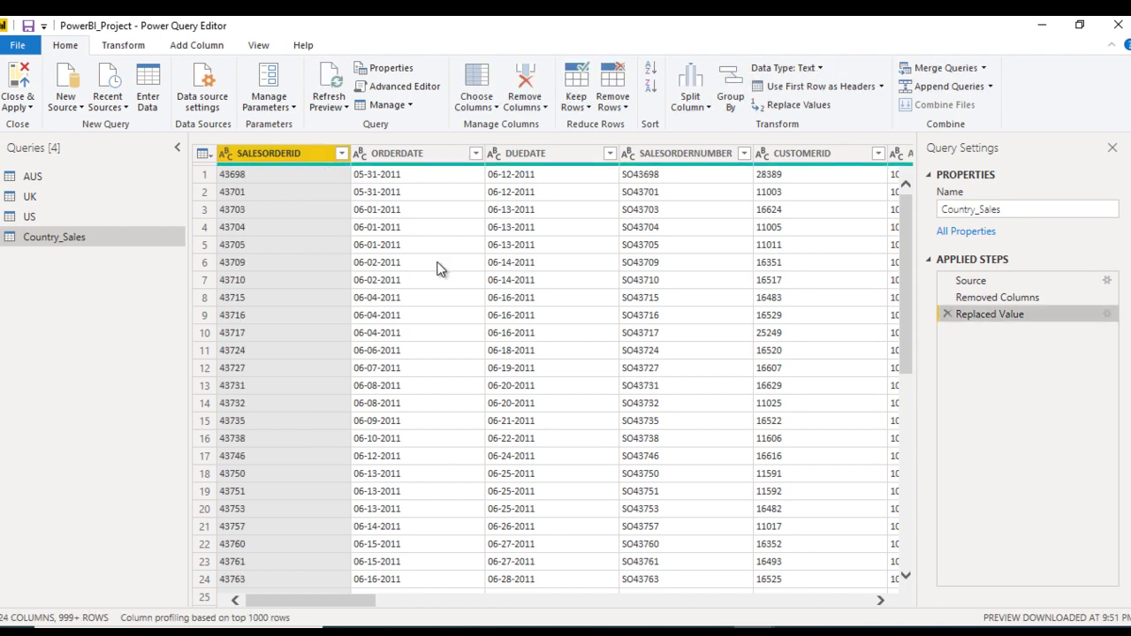
left_click(122, 44)
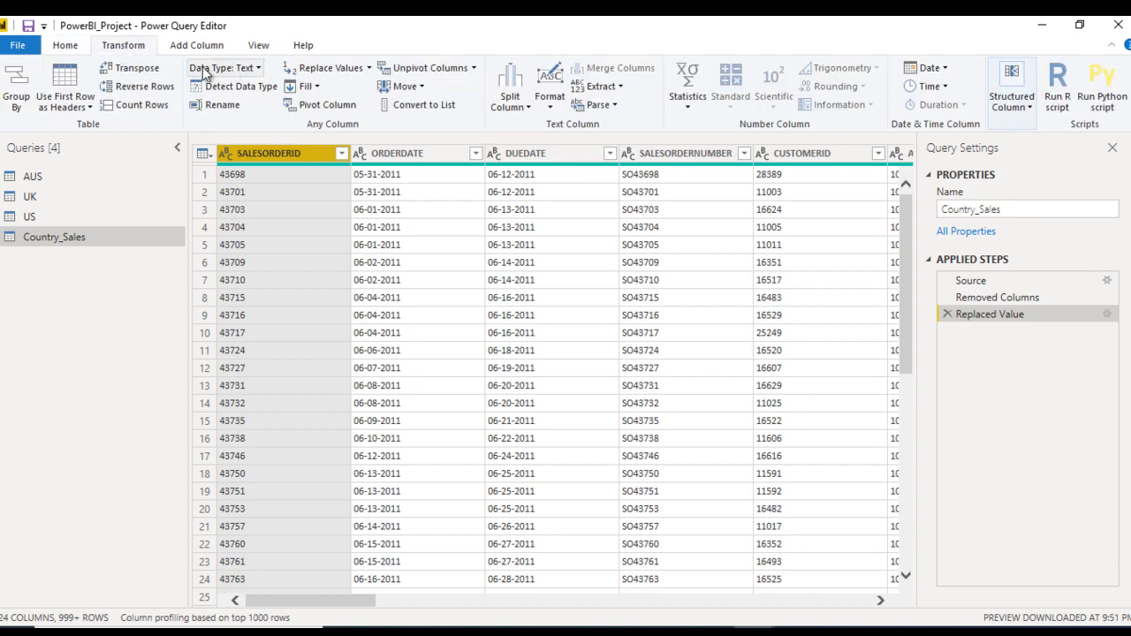
left_click(246, 71)
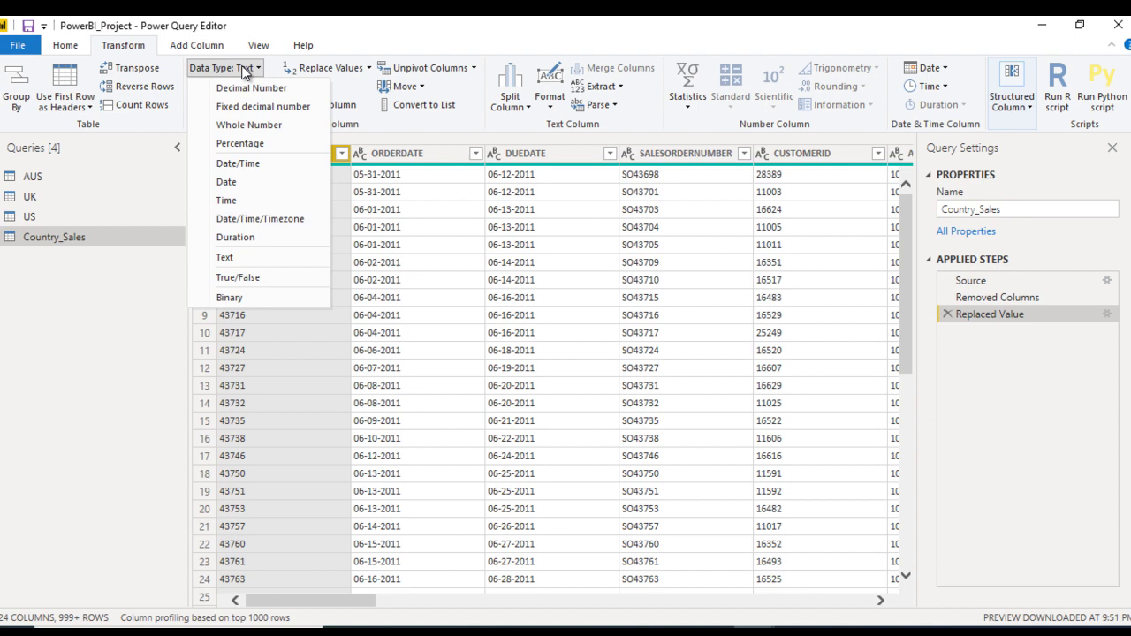
left_click(252, 129)
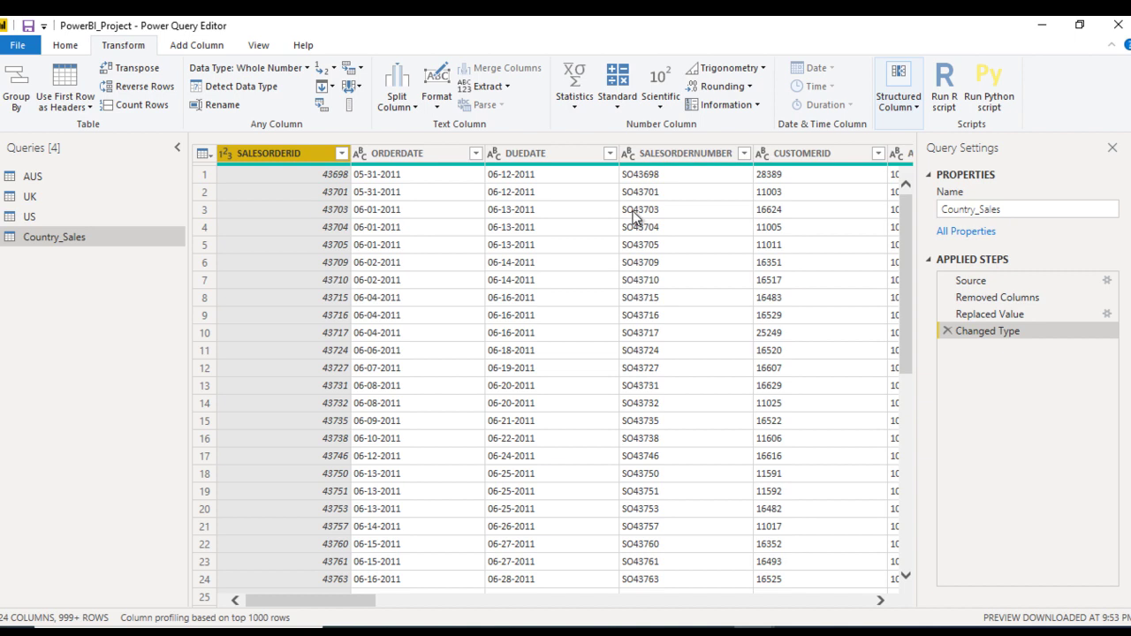
left_click(948, 332)
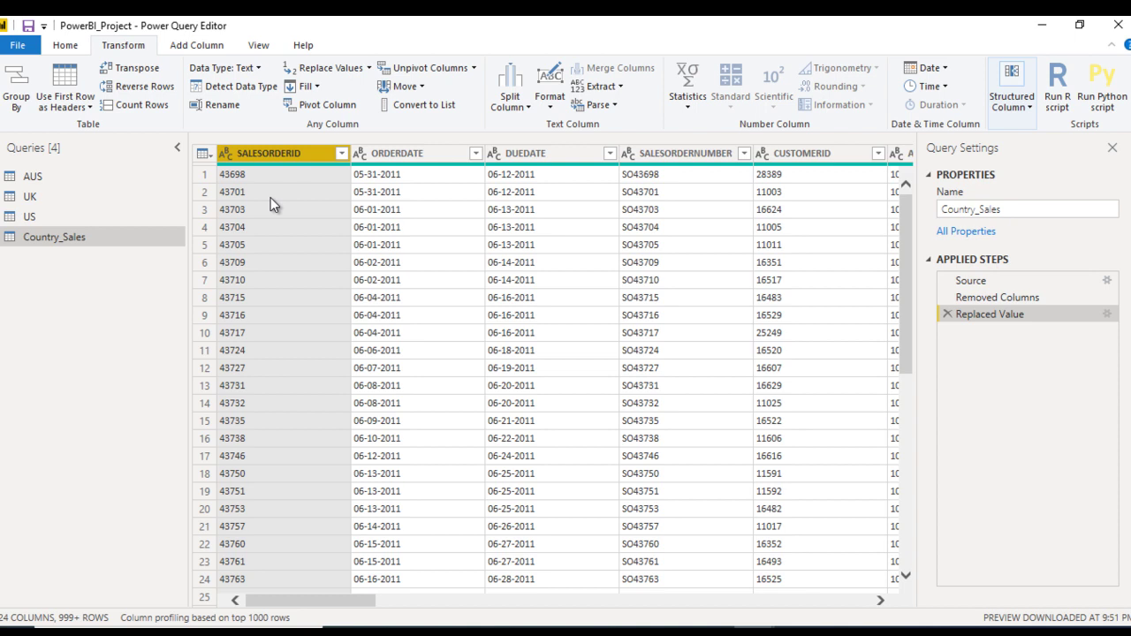
Select every column of Country_Sales and auto-detect their types with Detect Data Type.
left_click(358, 249)
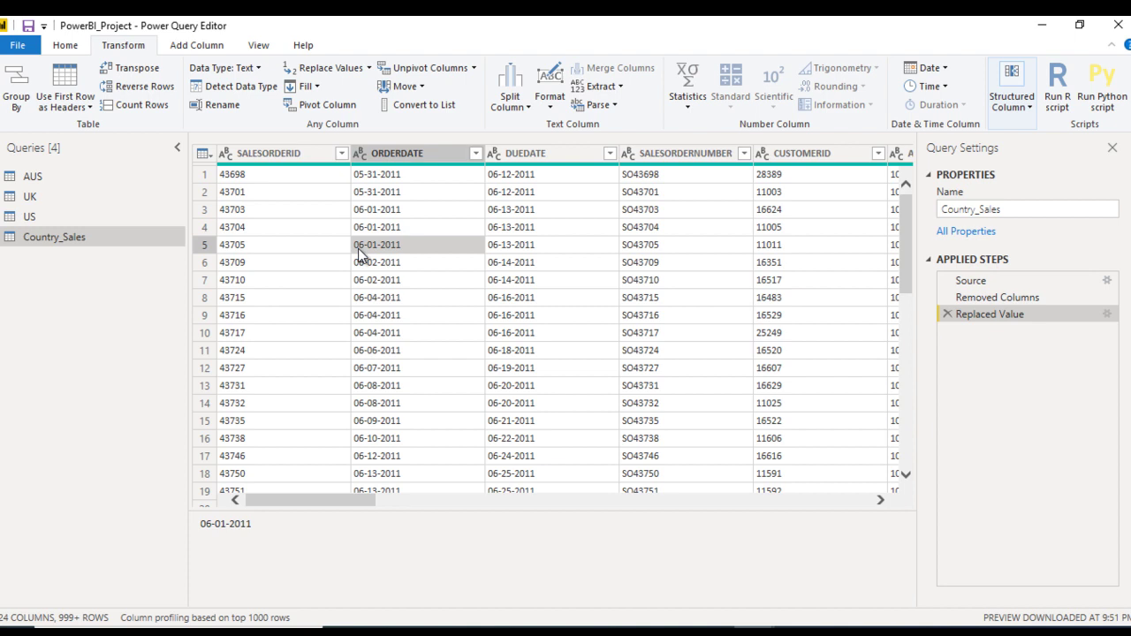
key("ctrl+a")
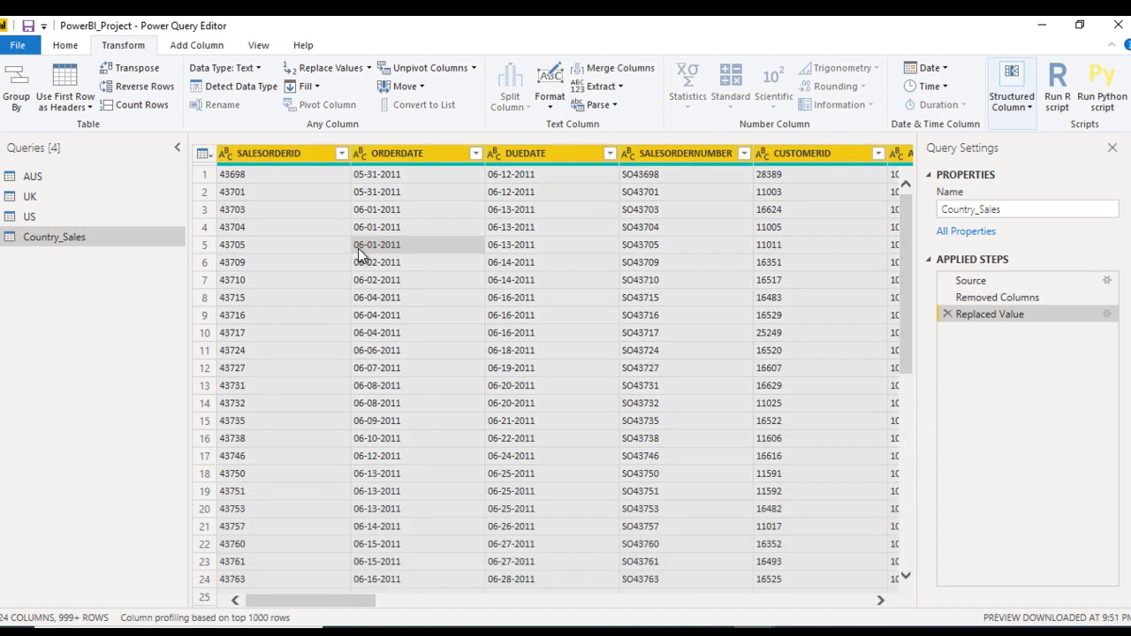
left_click(247, 86)
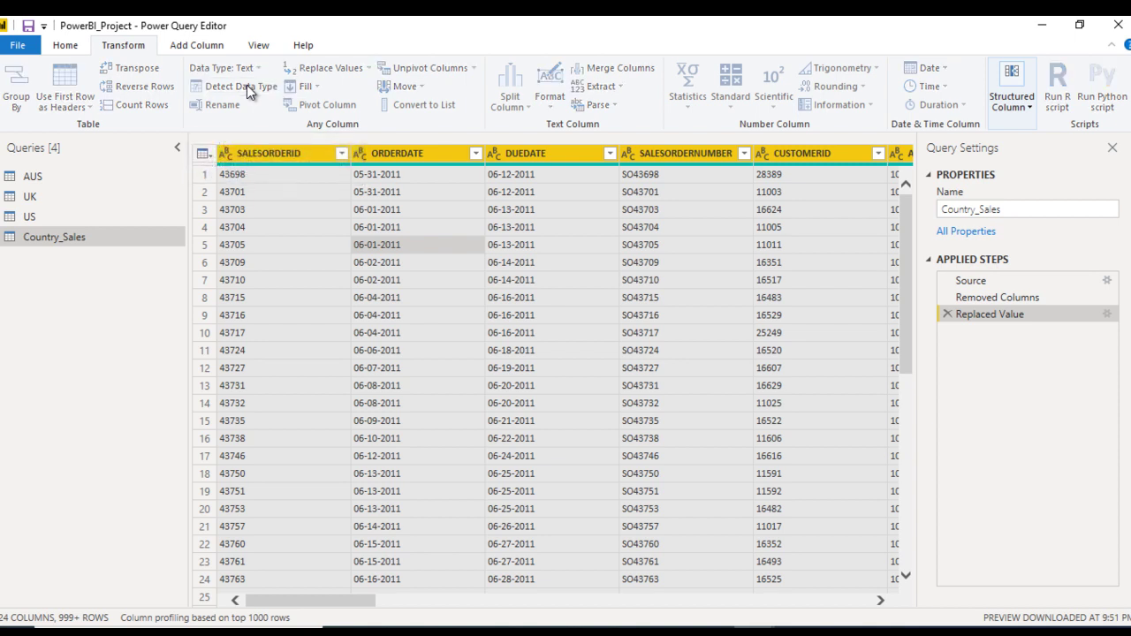
left_click(305, 262)
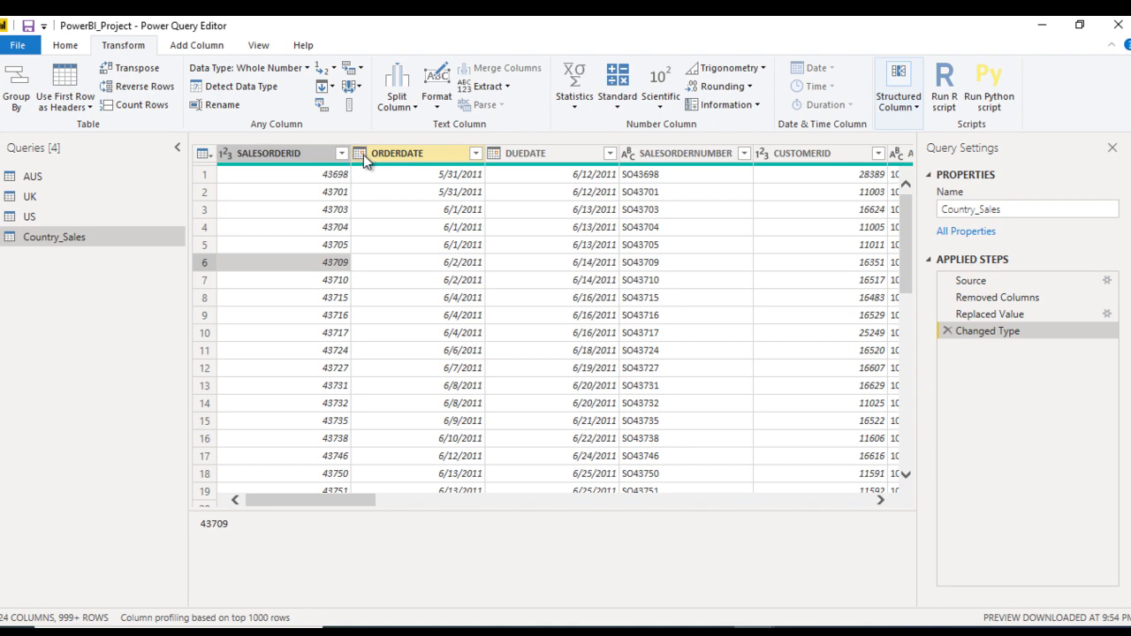
left_click(643, 195)
key("Up")
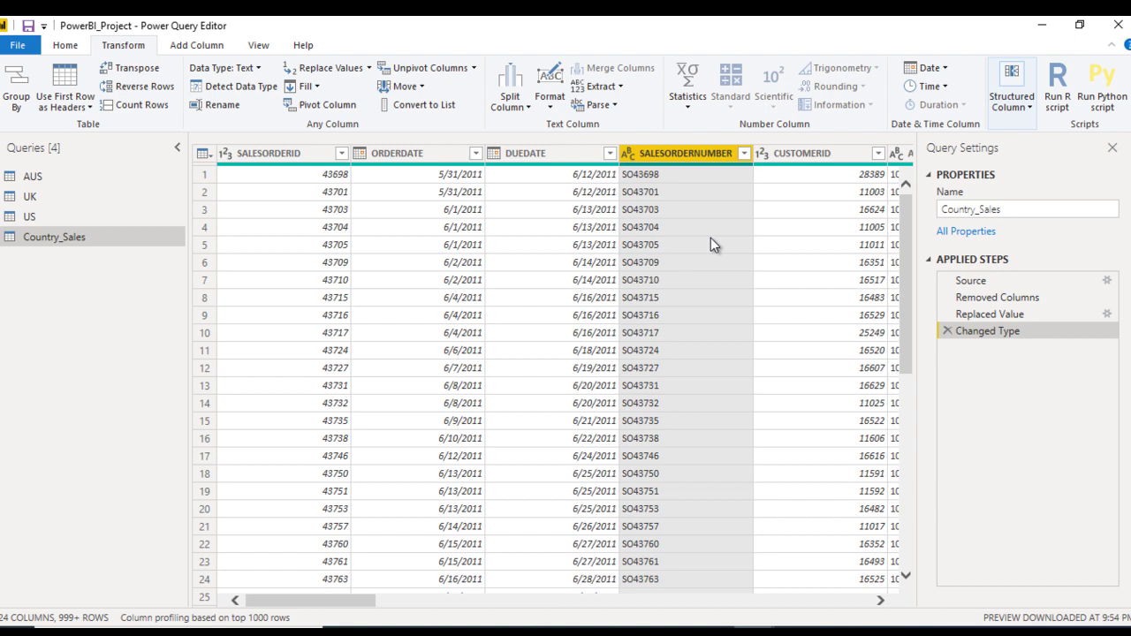
key("Right")
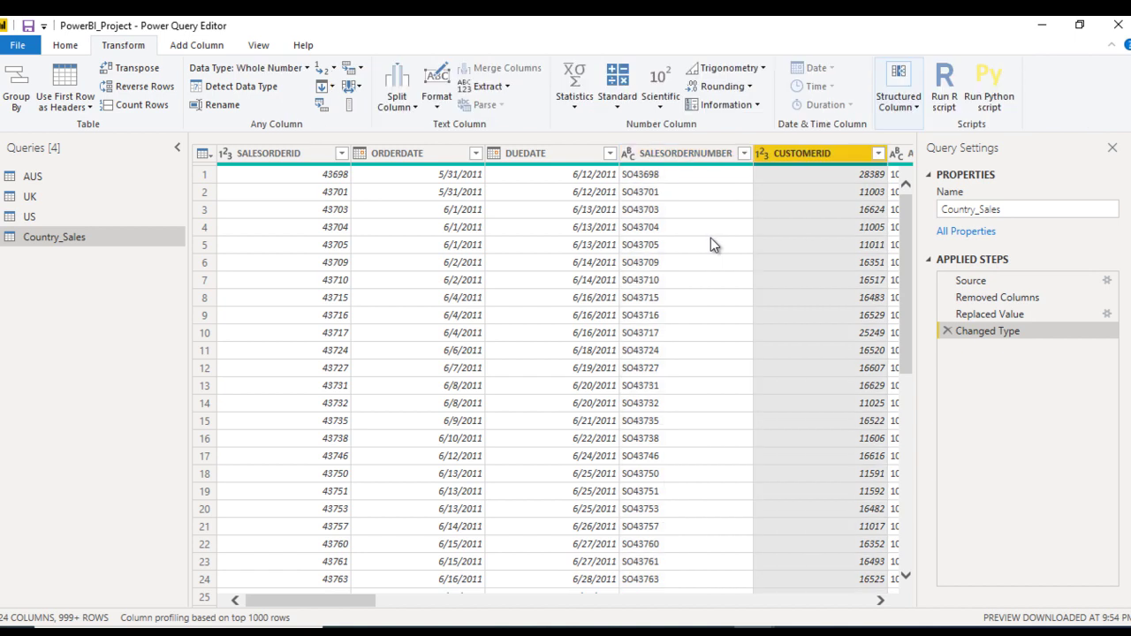
key("Right")
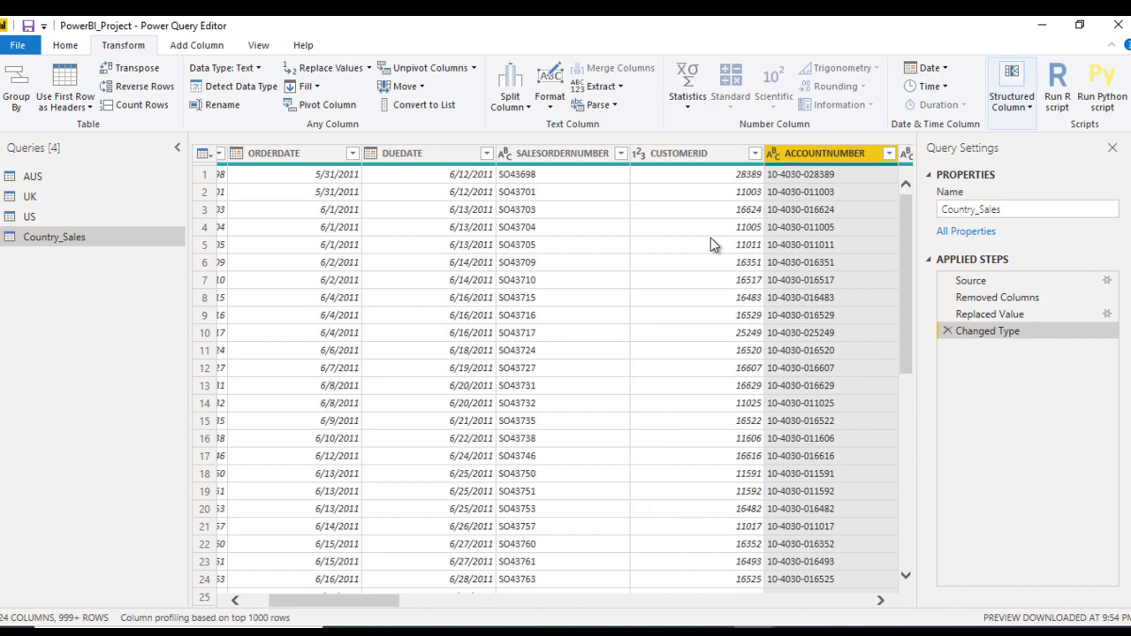
key("Right")
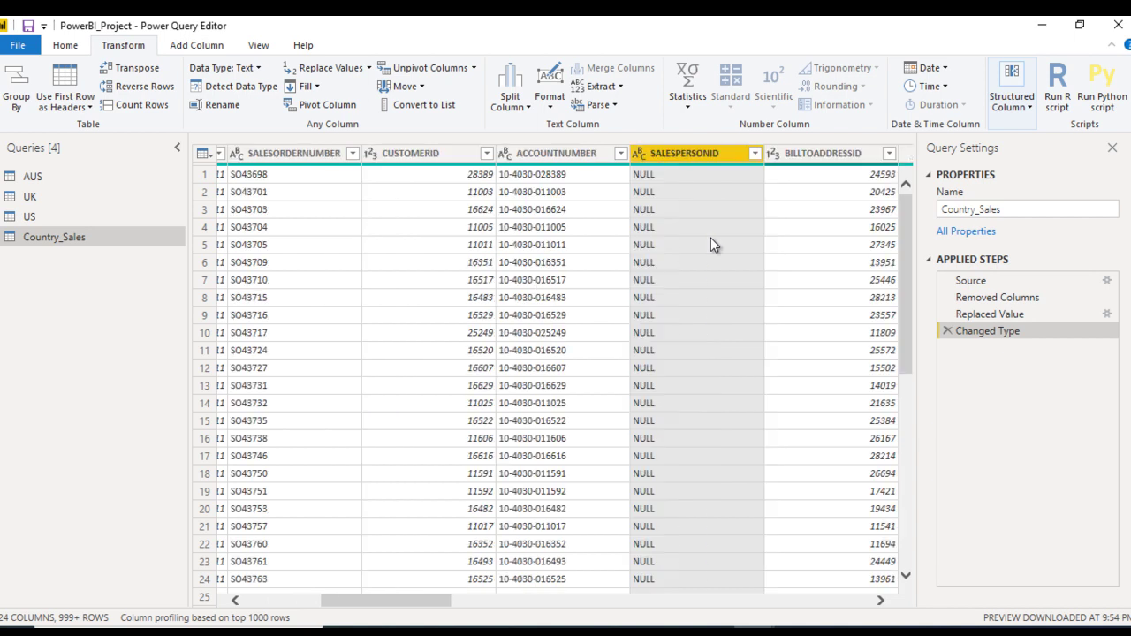
key("Right")
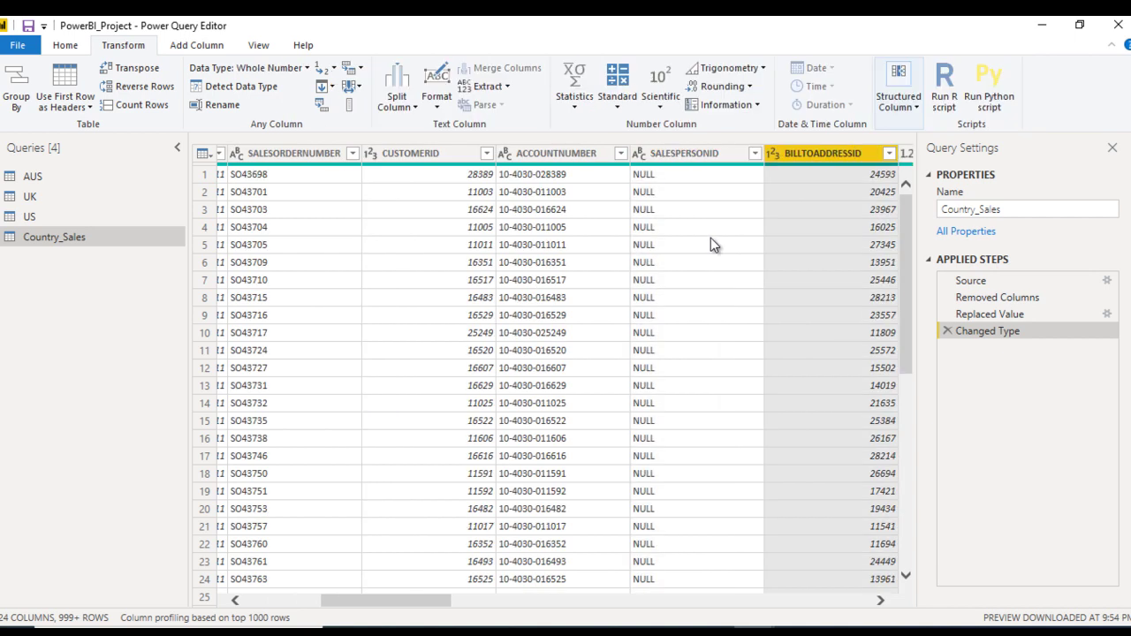
key("Right")
key("Right")
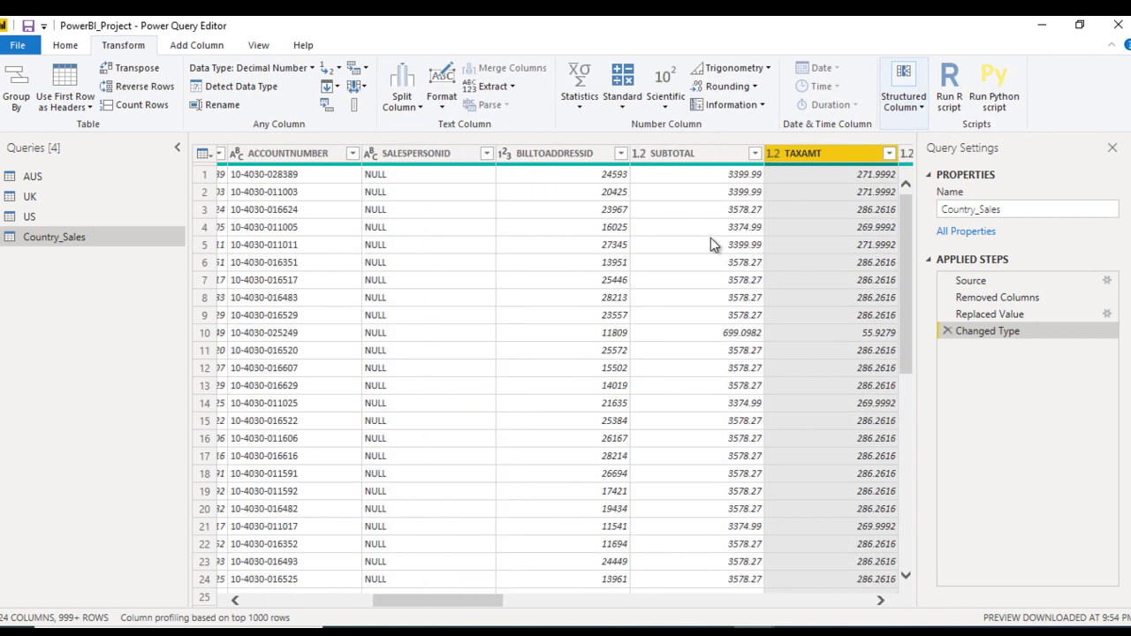
key("Right")
key("Right")
key("Right")
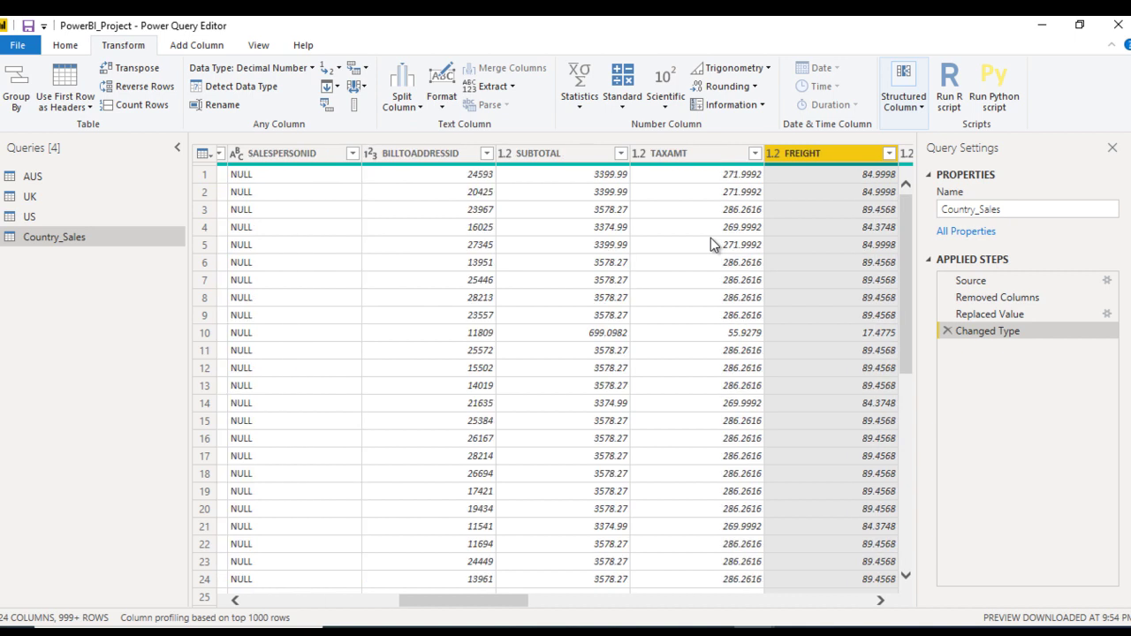
key("Right")
key("Right")
key("Right")
key("Right")
key("Right")
key("Right")
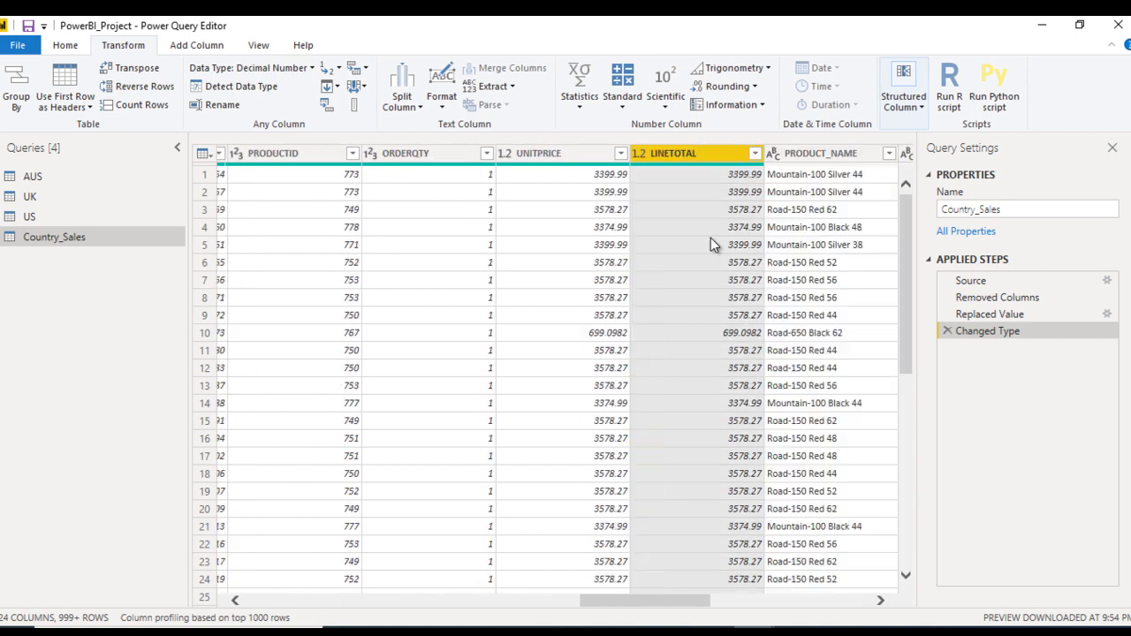
key("Right")
key("Right")
key("Right")
key("Right")
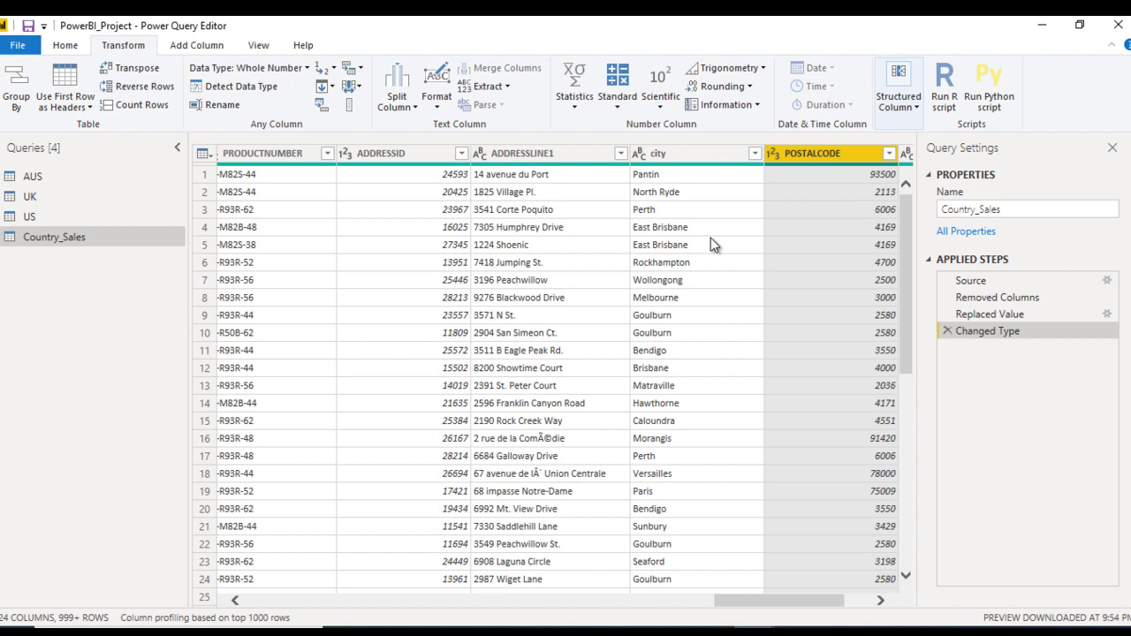
key("Left")
key("Left")
key("Left")
key("Left")
key("Left")
key("Left")
key("Left")
key("Left")
key("Left")
key("Left")
key("Left")
key("Left")
key("Left")
key("Left")
key("Left")
key("Left")
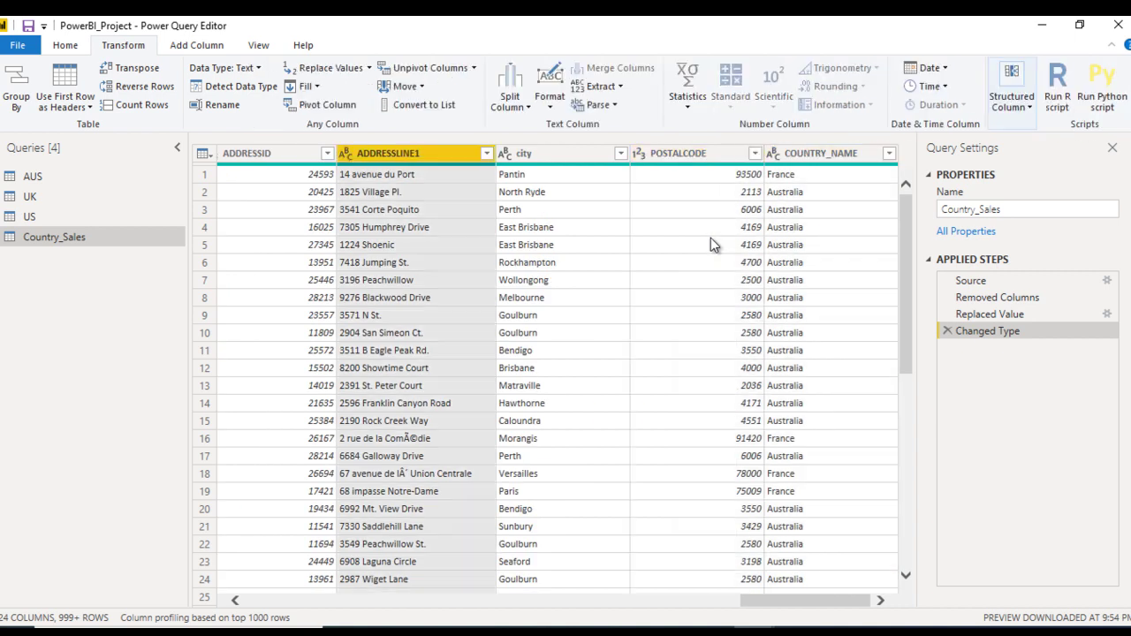
key("Left")
key("Left")
key("Left")
key("Left")
key("Left")
key("Left")
key("Left")
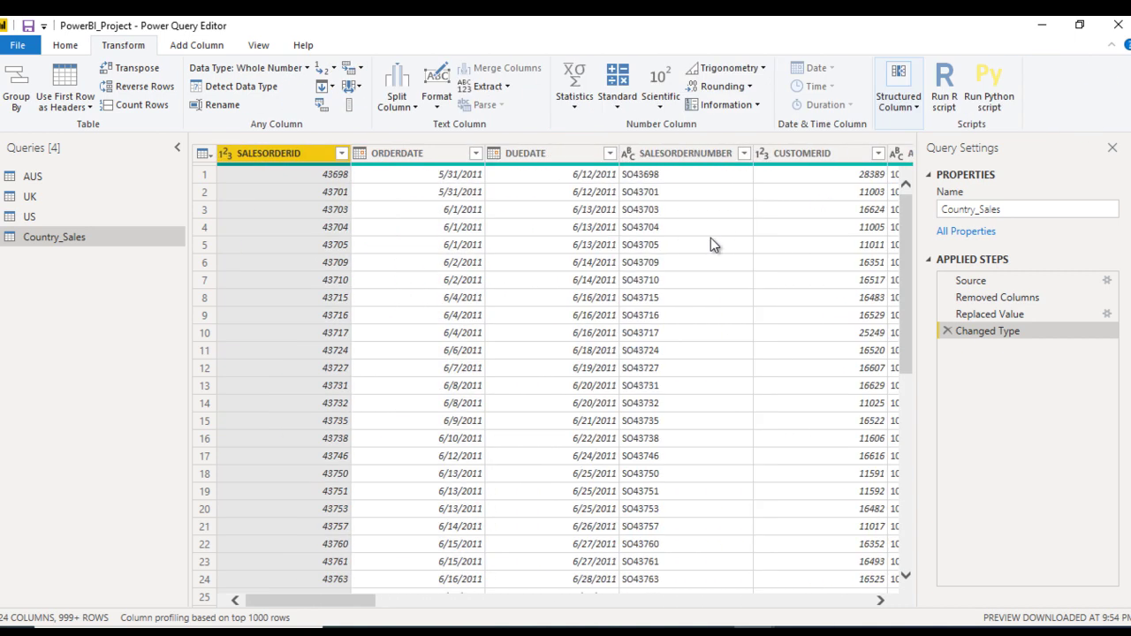
left_click(570, 198)
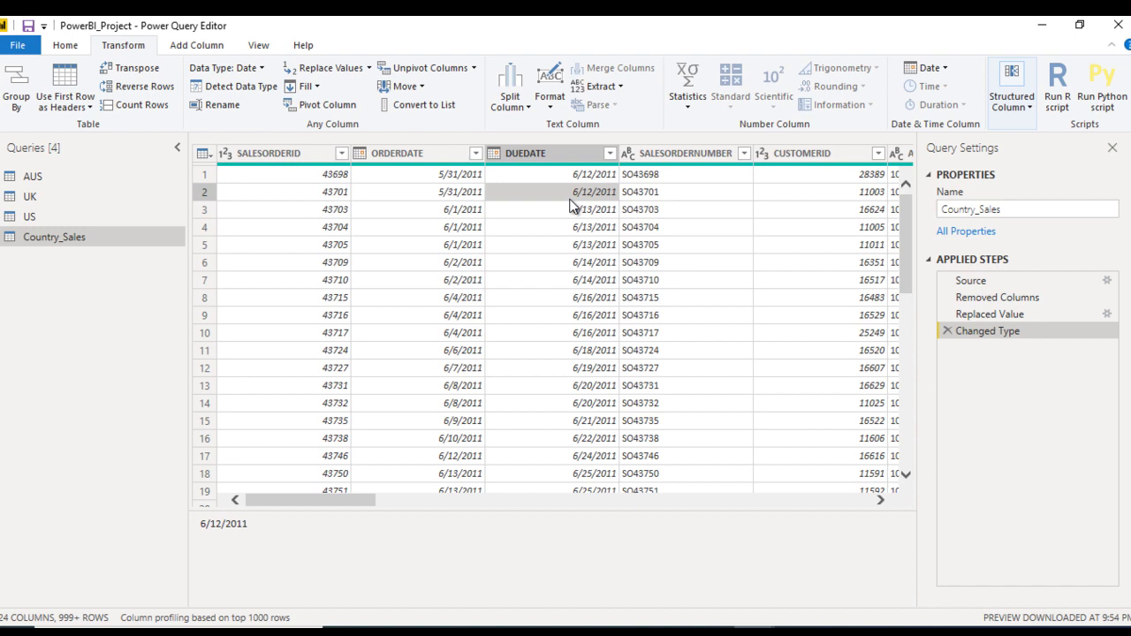